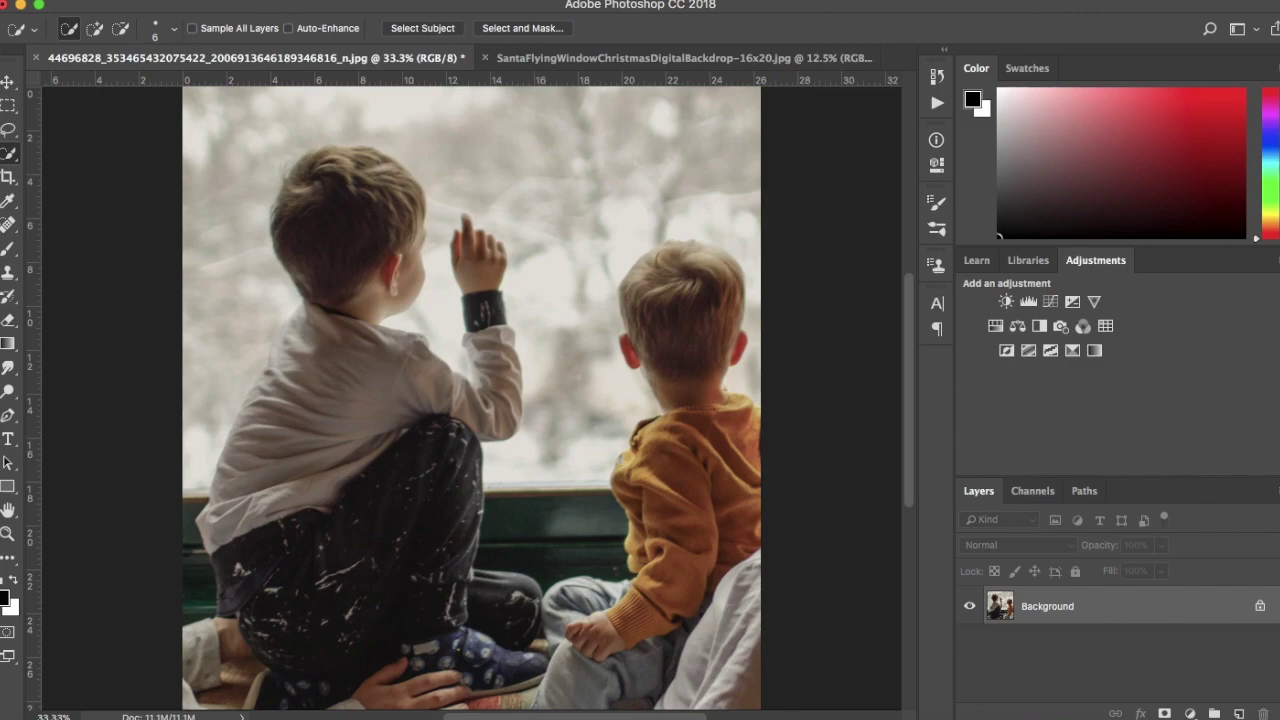
# Quick-select the older boy's head and shoulders, subtracting the background between his head and raised hand.
pyautogui.click(9, 155)
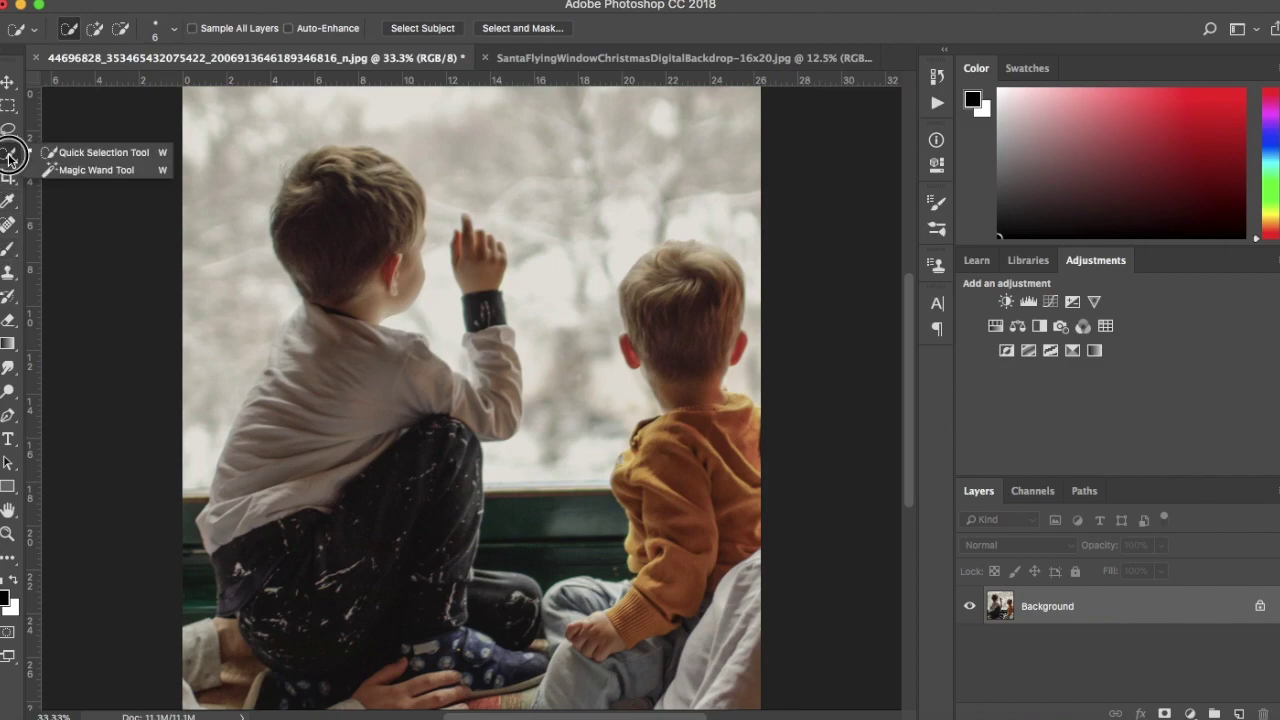
pyautogui.click(68, 152)
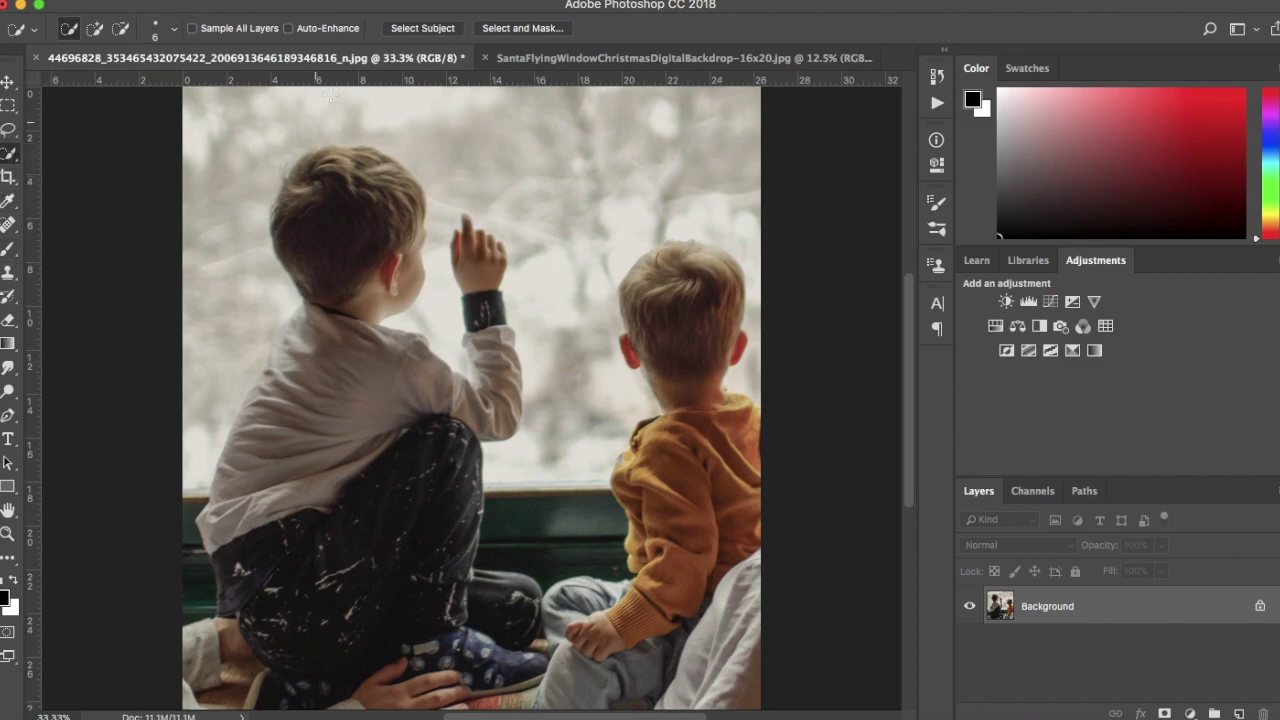
pyautogui.click(71, 28)
pyautogui.moveTo(331, 149)
pyautogui.mouseDown()
pyautogui.moveTo(419, 209)
pyautogui.moveTo(373, 312)
pyautogui.moveTo(276, 208)
pyautogui.moveTo(321, 298)
pyautogui.moveTo(261, 376)
pyautogui.moveTo(216, 520)
pyautogui.moveTo(231, 611)
pyautogui.moveTo(384, 598)
pyautogui.moveTo(445, 383)
pyautogui.moveTo(502, 339)
pyautogui.moveTo(464, 220)
pyautogui.moveTo(285, 300)
pyautogui.mouseUp()
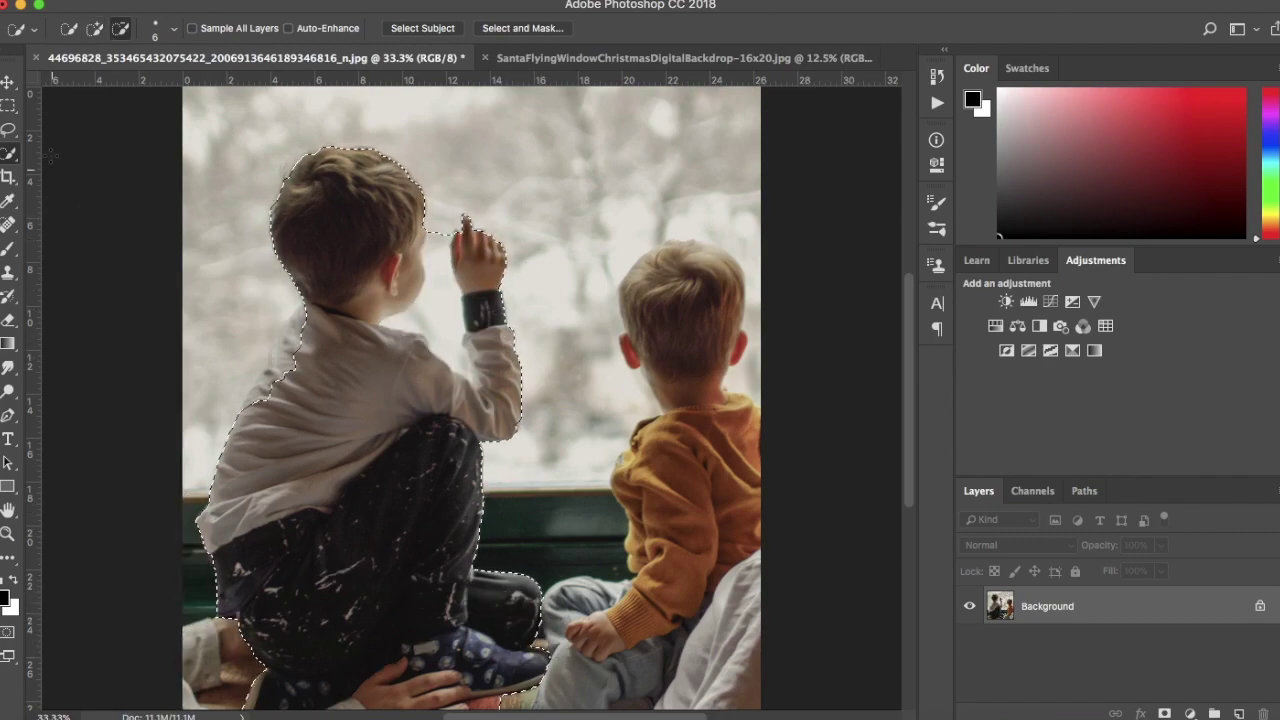
pyautogui.moveTo(447, 262); pyautogui.dragTo(455, 360)
pyautogui.click(92, 28)
# Open Select and Mask and set the Edge Detection radius to 42 px.
pyautogui.hotkey('ctrl', '+')
pyautogui.hotkey('ctrl', '-')
pyautogui.hotkey('ctrl', 'alt', 'r')
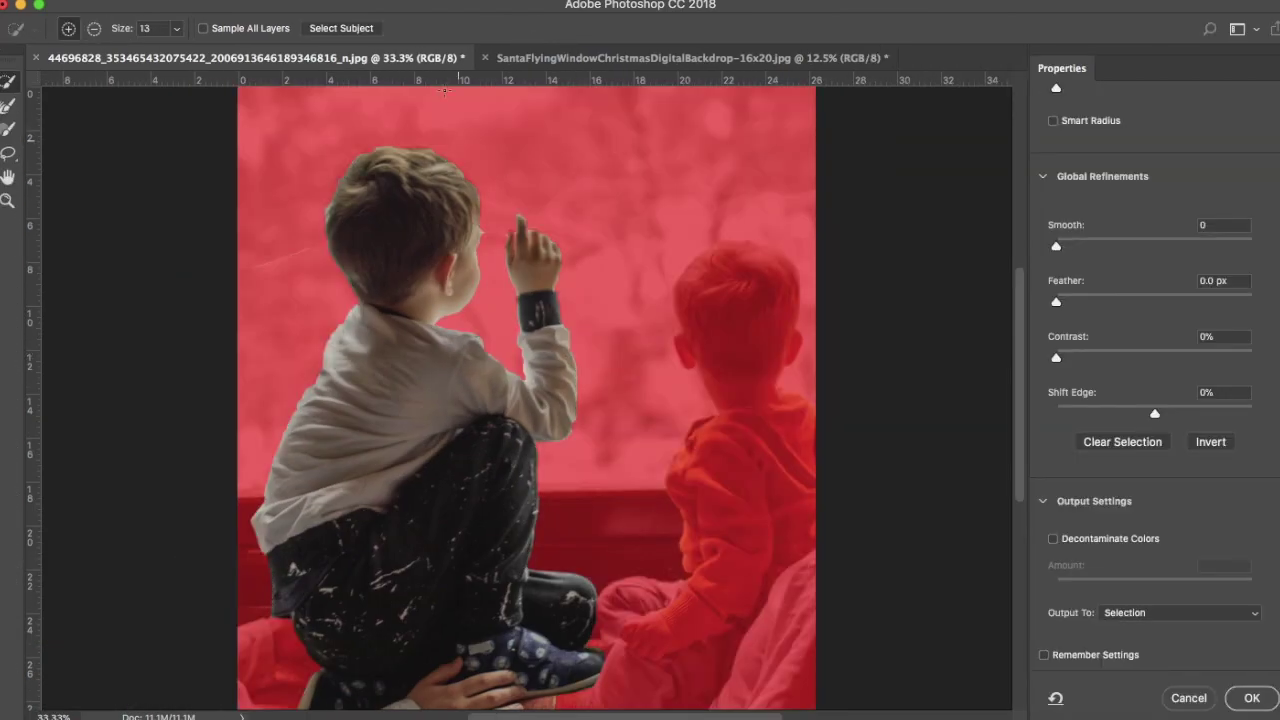
pyautogui.scroll(3, 462, 172)
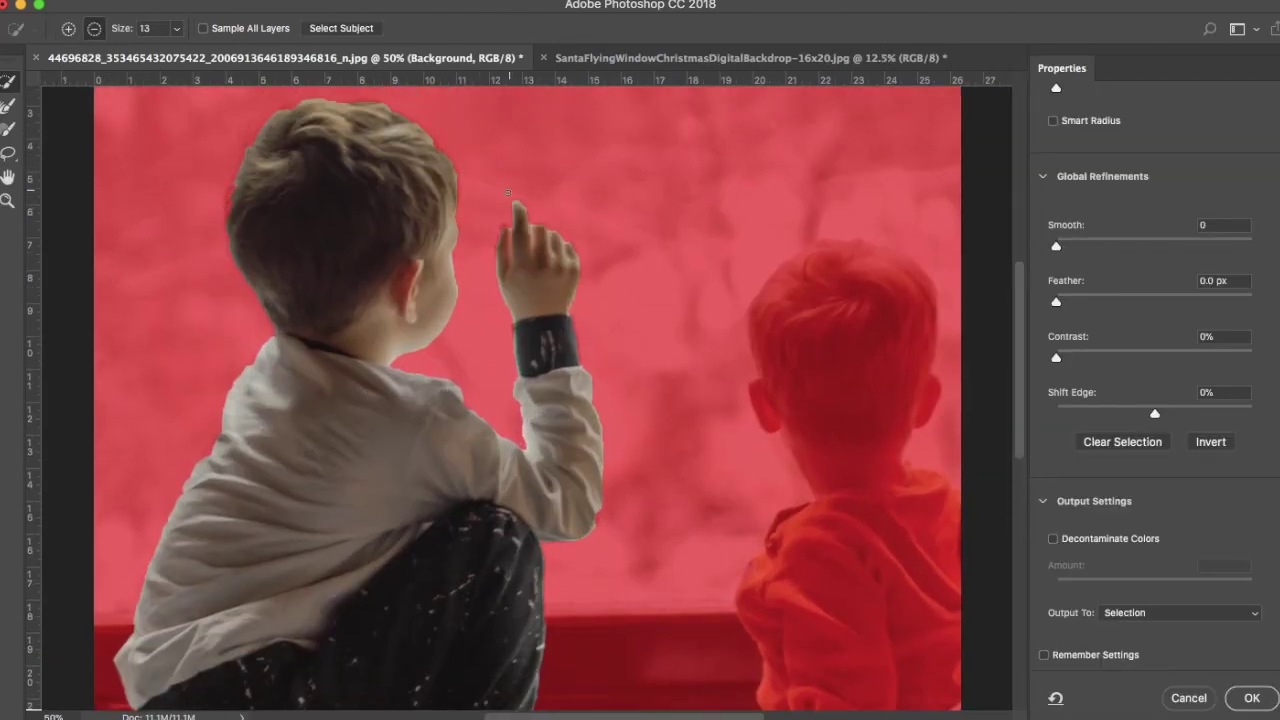
pyautogui.scroll(-5, 490, 157)
pyautogui.hotkey('ctrl', '-')
pyautogui.scroll(5, 1059, 299)
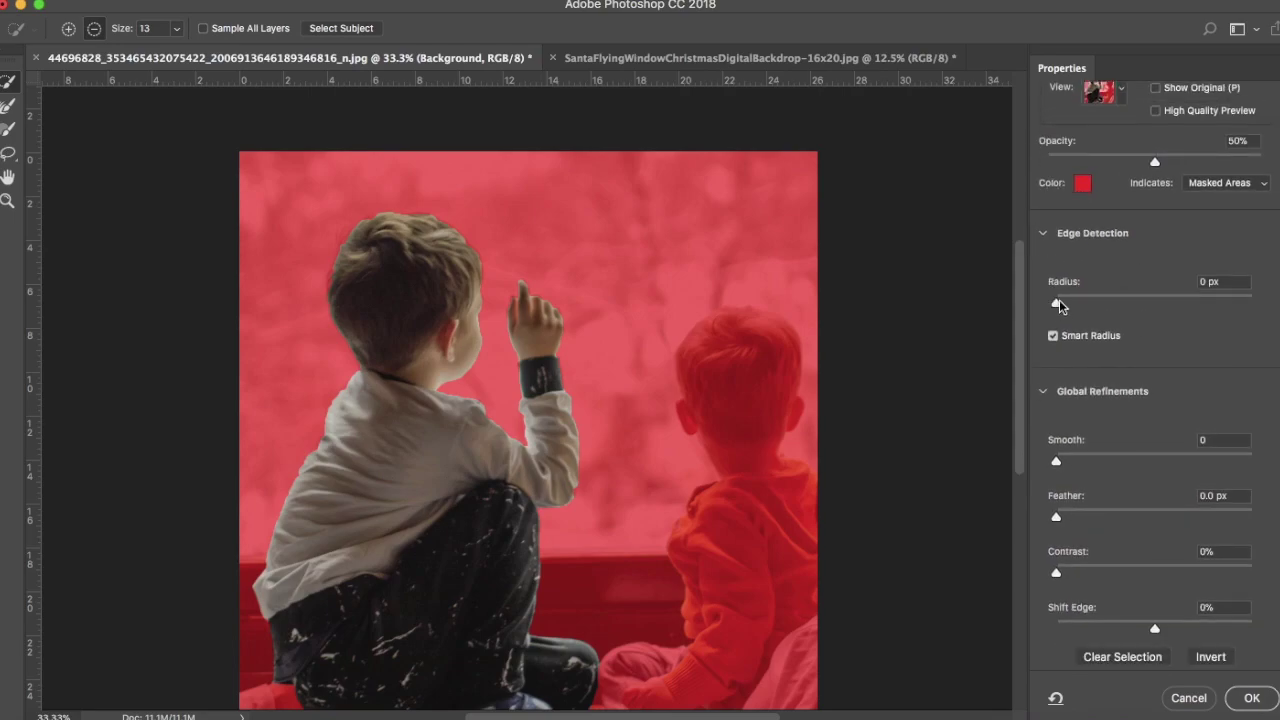
pyautogui.moveTo(1059, 303); pyautogui.dragTo(1169, 302)
# Brush the hair and clothing edges with Refine Edge and Quick Selection, then apply the refinement.
pyautogui.hotkey('ctrl', '+')
pyautogui.hotkey('ctrl', '+')
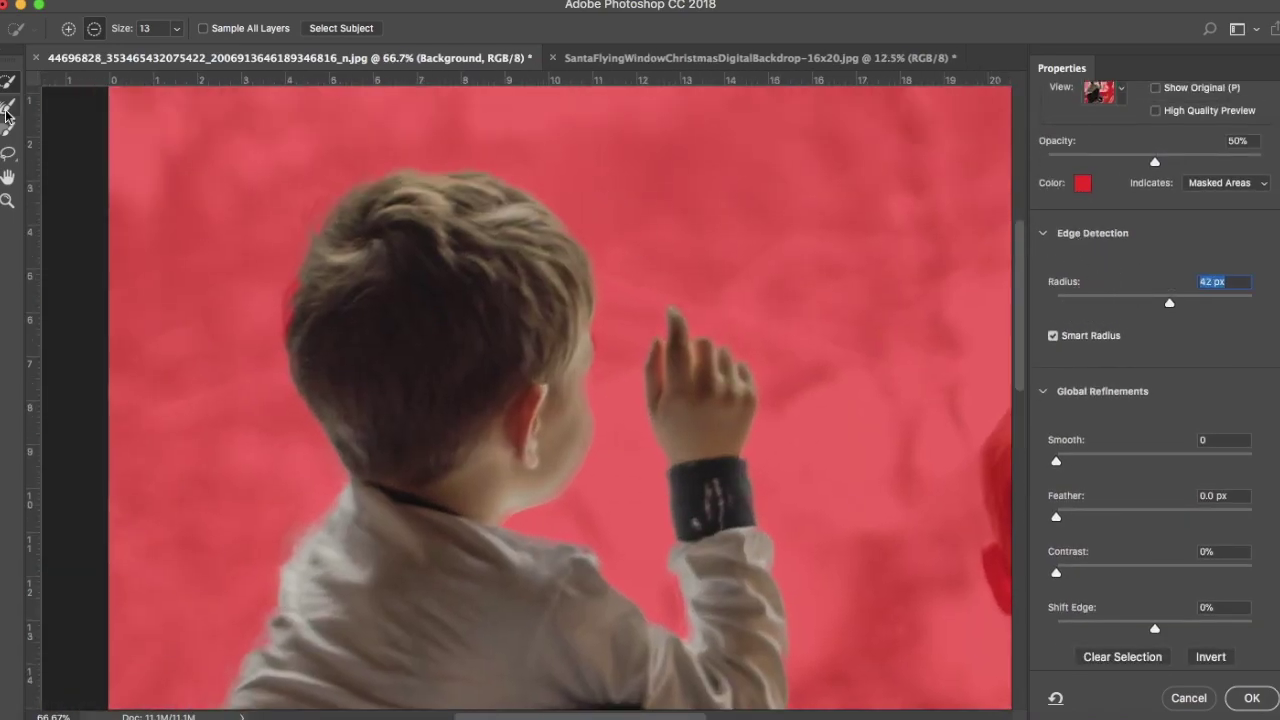
pyautogui.click(7, 107)
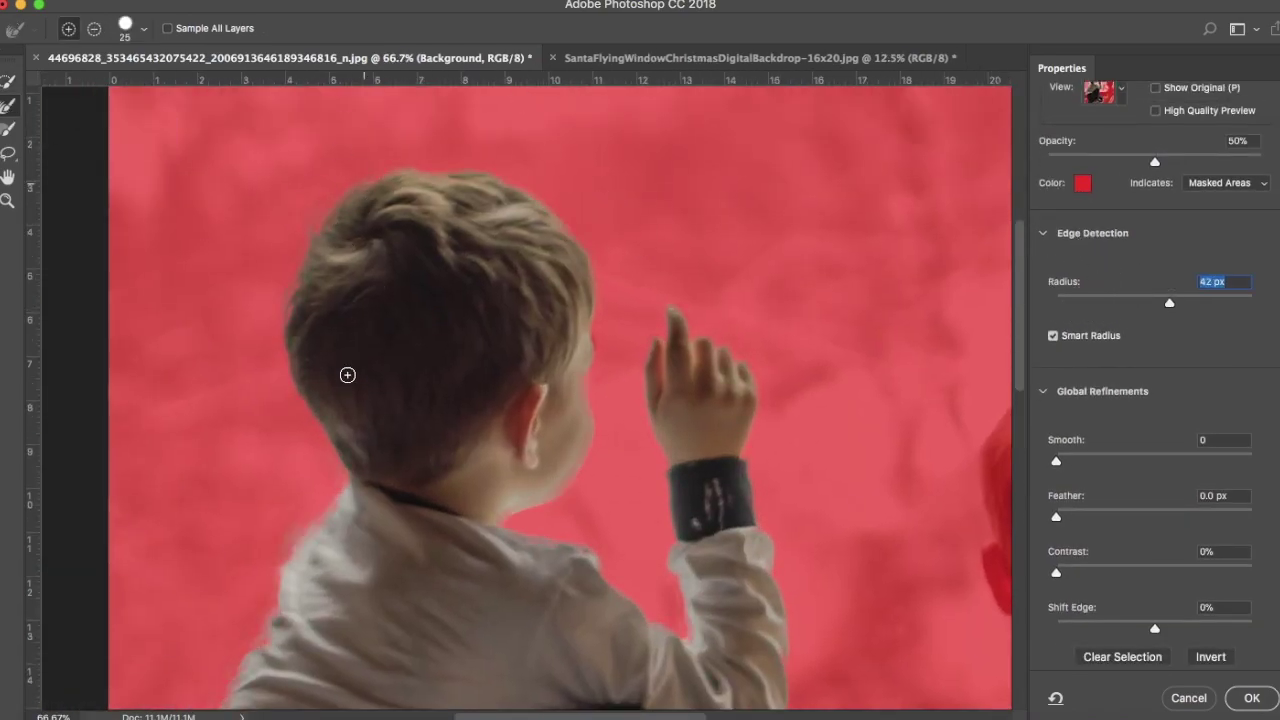
pyautogui.scroll(-4, 347, 374)
pyautogui.hscroll(-2, 347, 374)
pyautogui.press('alt')
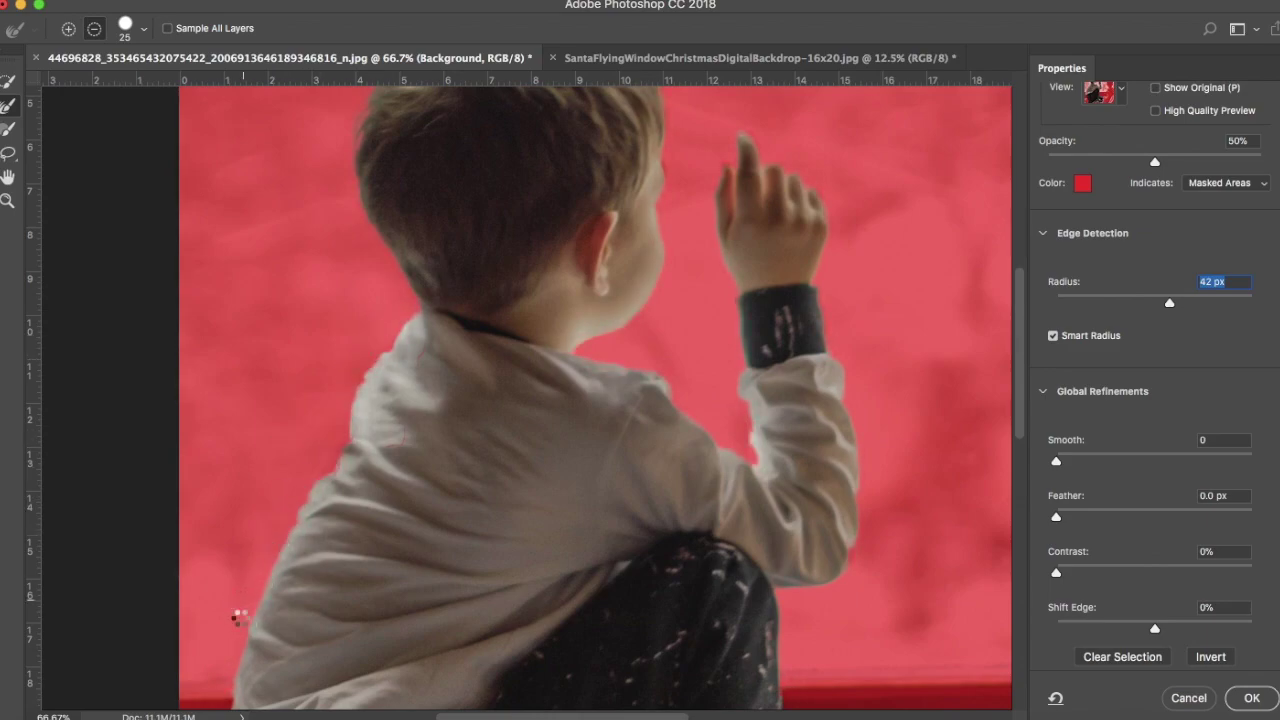
pyautogui.press('w')
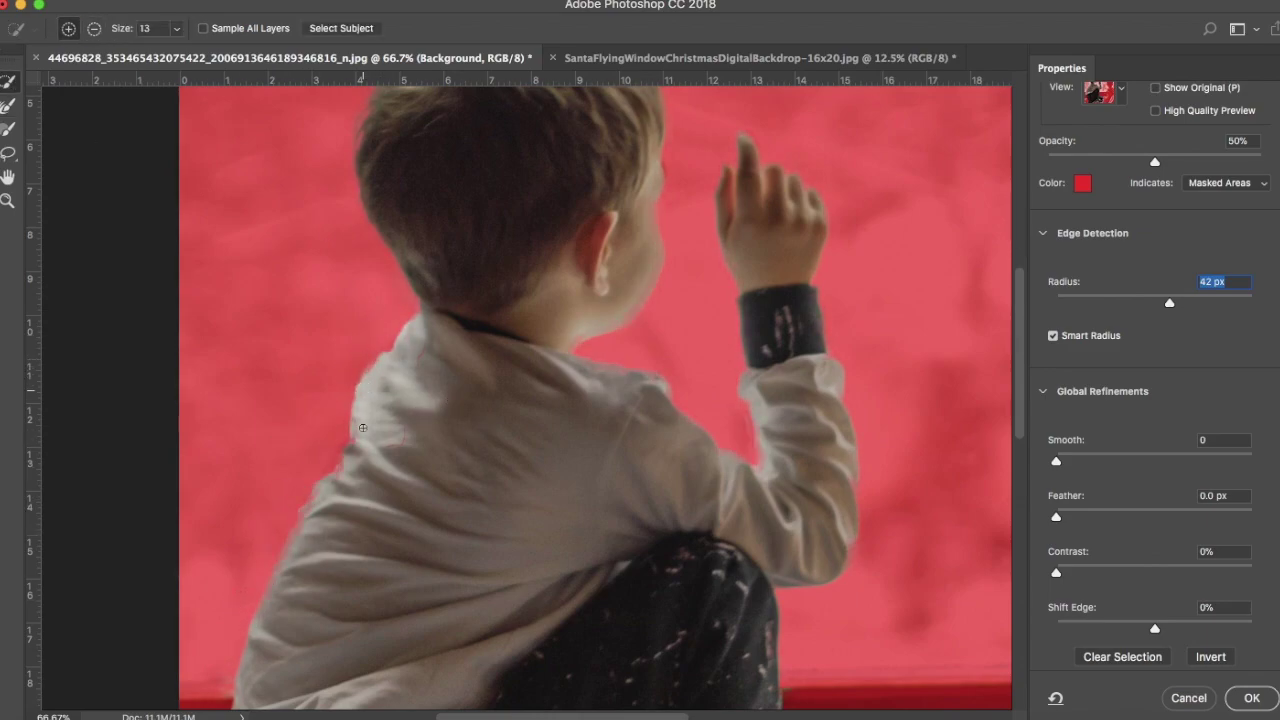
pyautogui.press('alt')
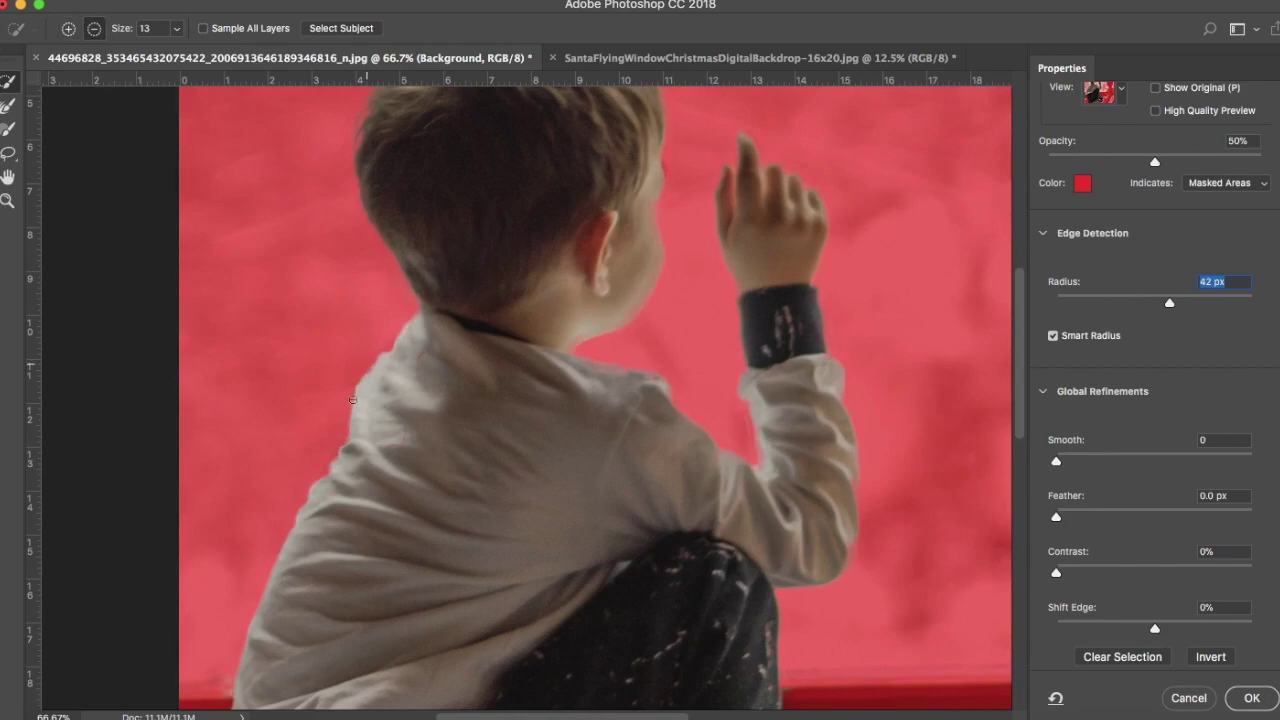
pyautogui.scroll(-6, 341, 343)
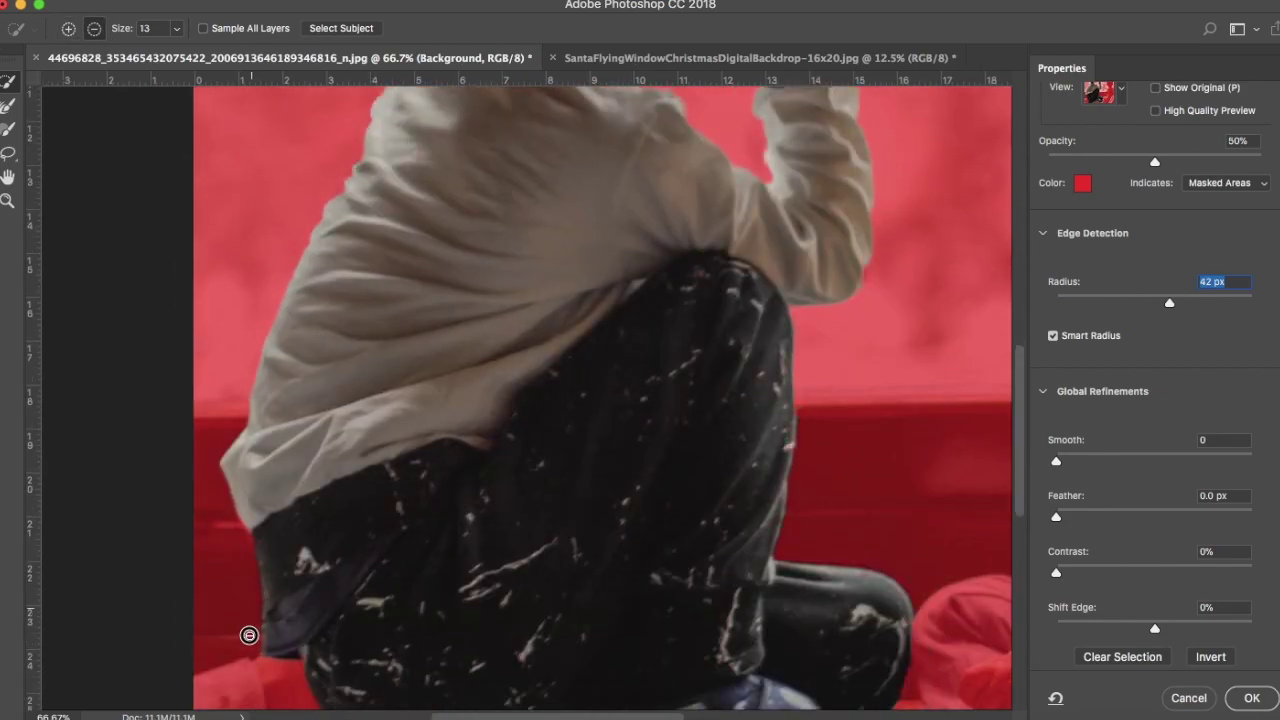
pyautogui.scroll(-5, 306, 606)
pyautogui.hscroll(2, 306, 606)
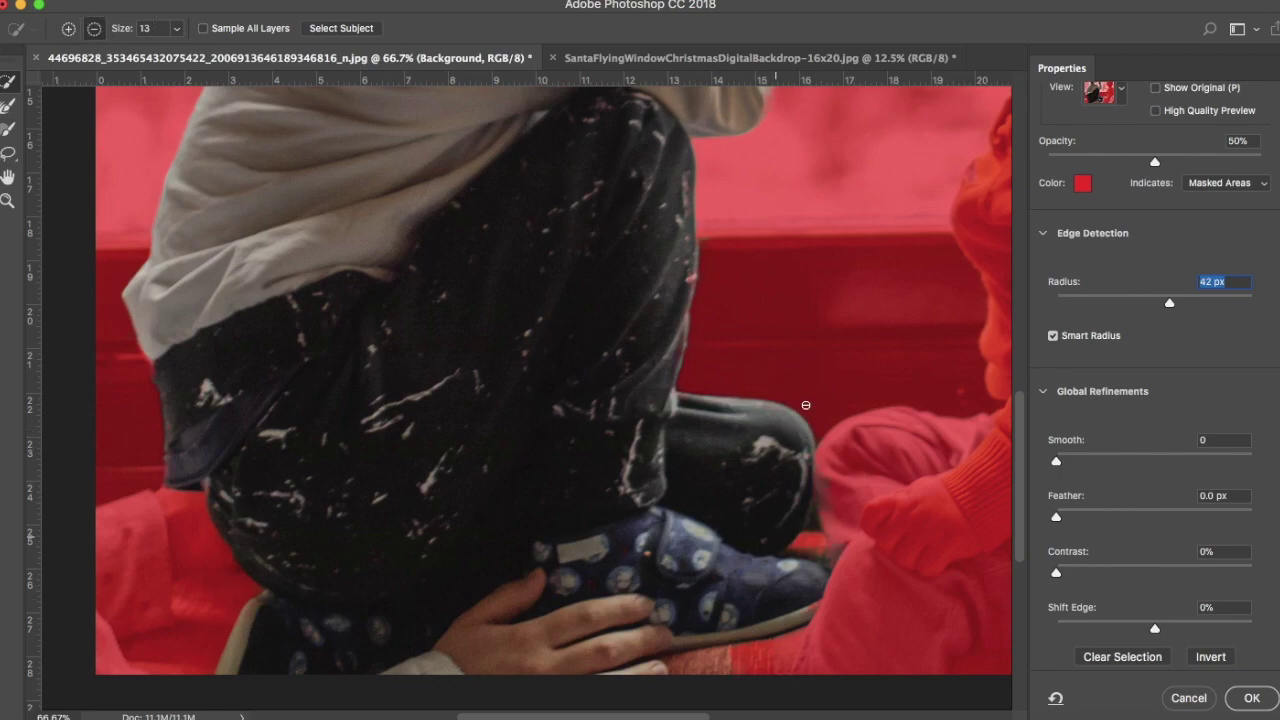
pyautogui.scroll(1, 846, 466)
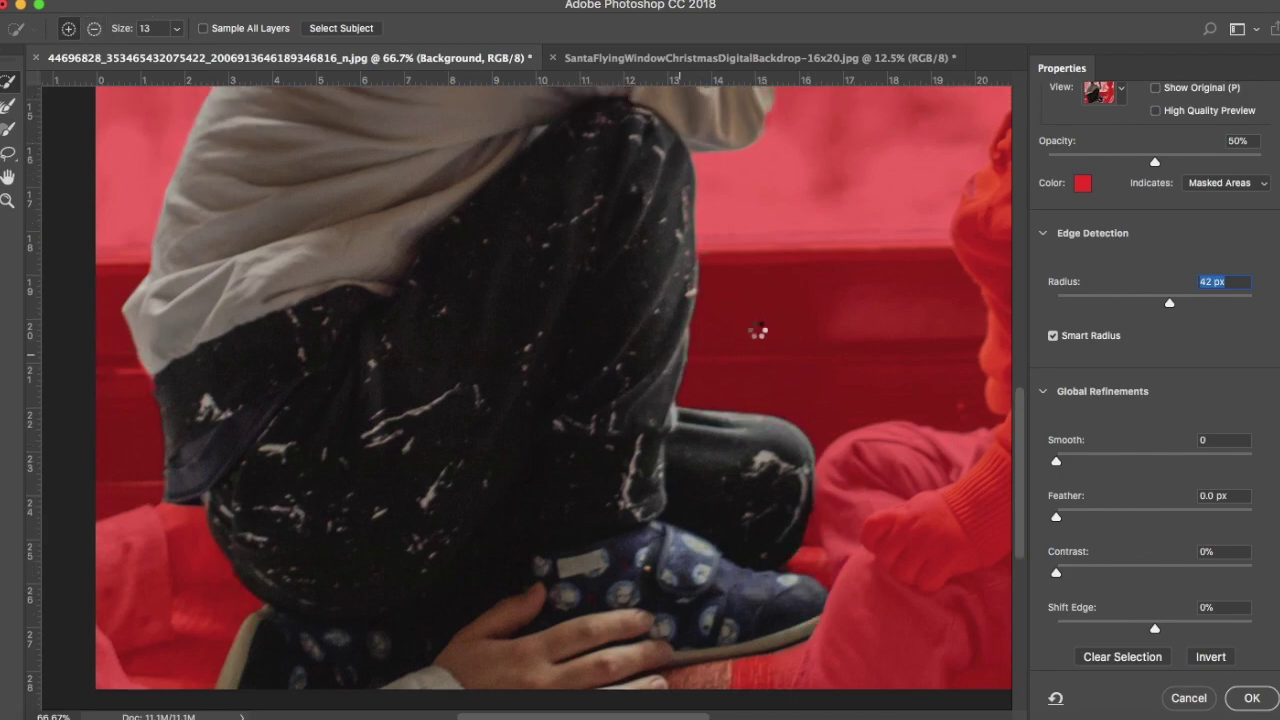
pyautogui.press('alt')
pyautogui.scroll(6, 820, 310)
pyautogui.hscroll(1, 820, 310)
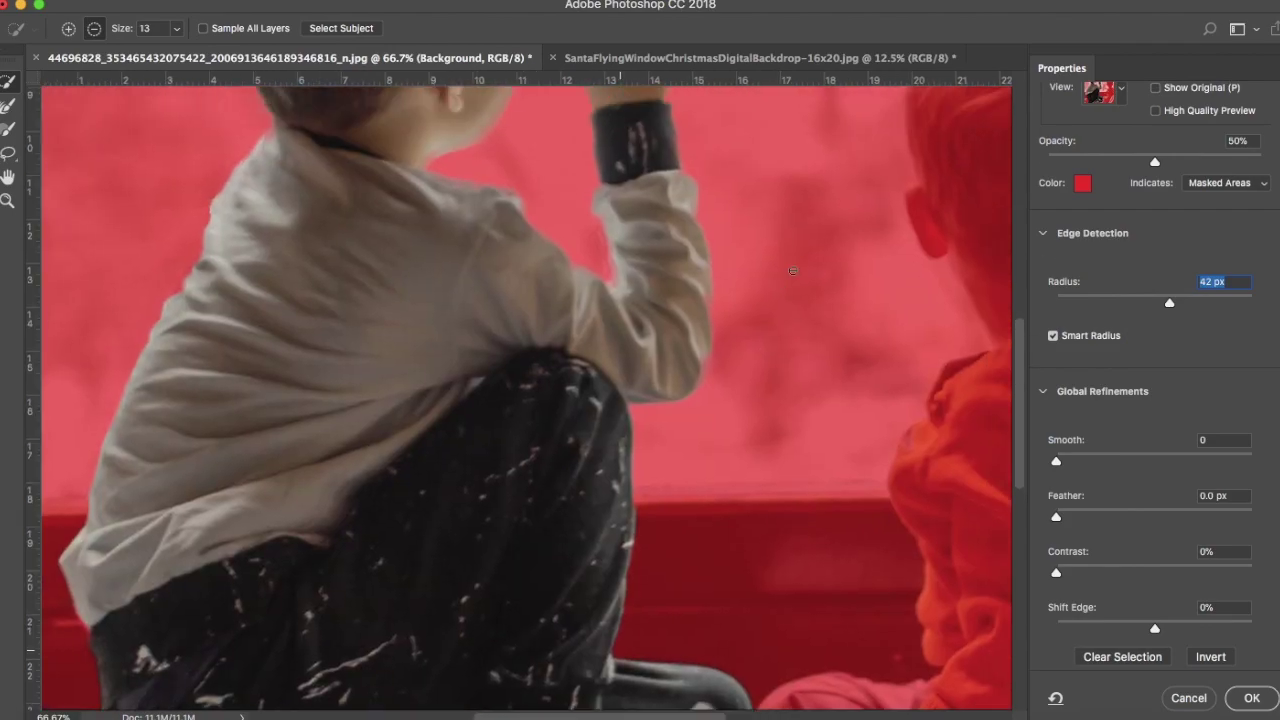
pyautogui.scroll(5, 661, 244)
pyautogui.hscroll(1, 661, 244)
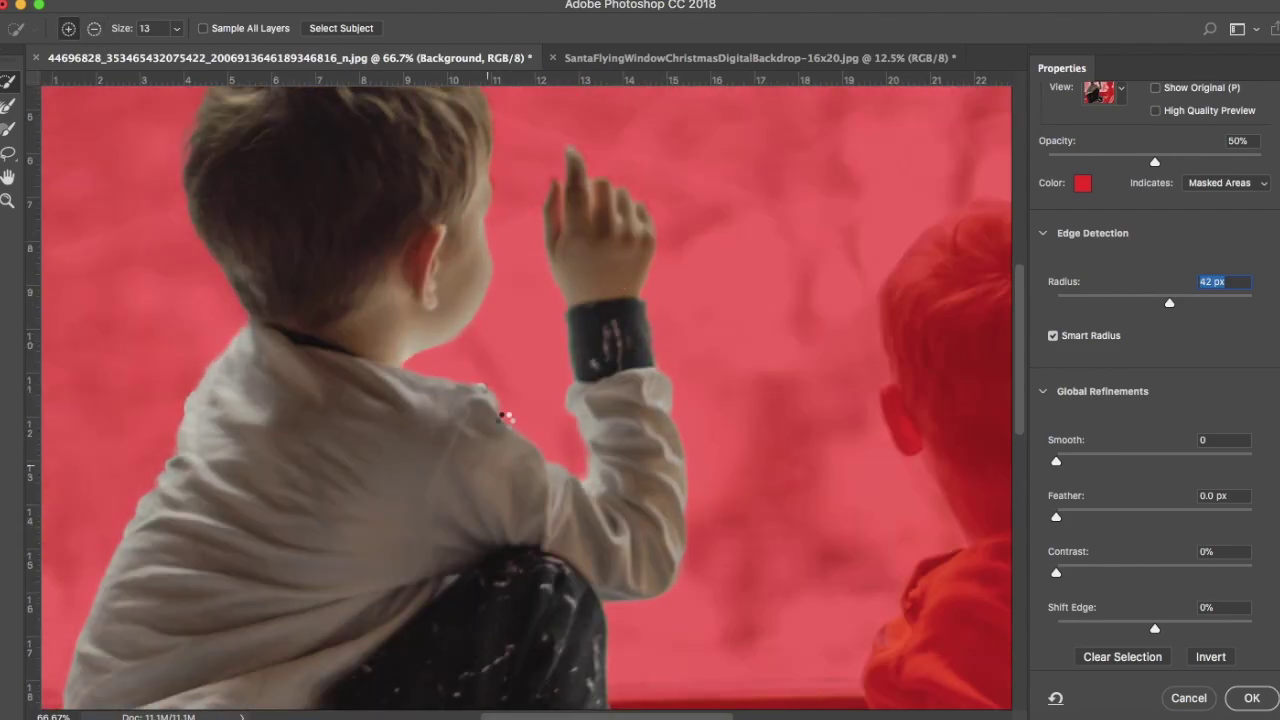
pyautogui.press('super+minus')
pyautogui.press('super+minus')
pyautogui.scroll(-4, 1117, 628)
pyautogui.click(1251, 697)
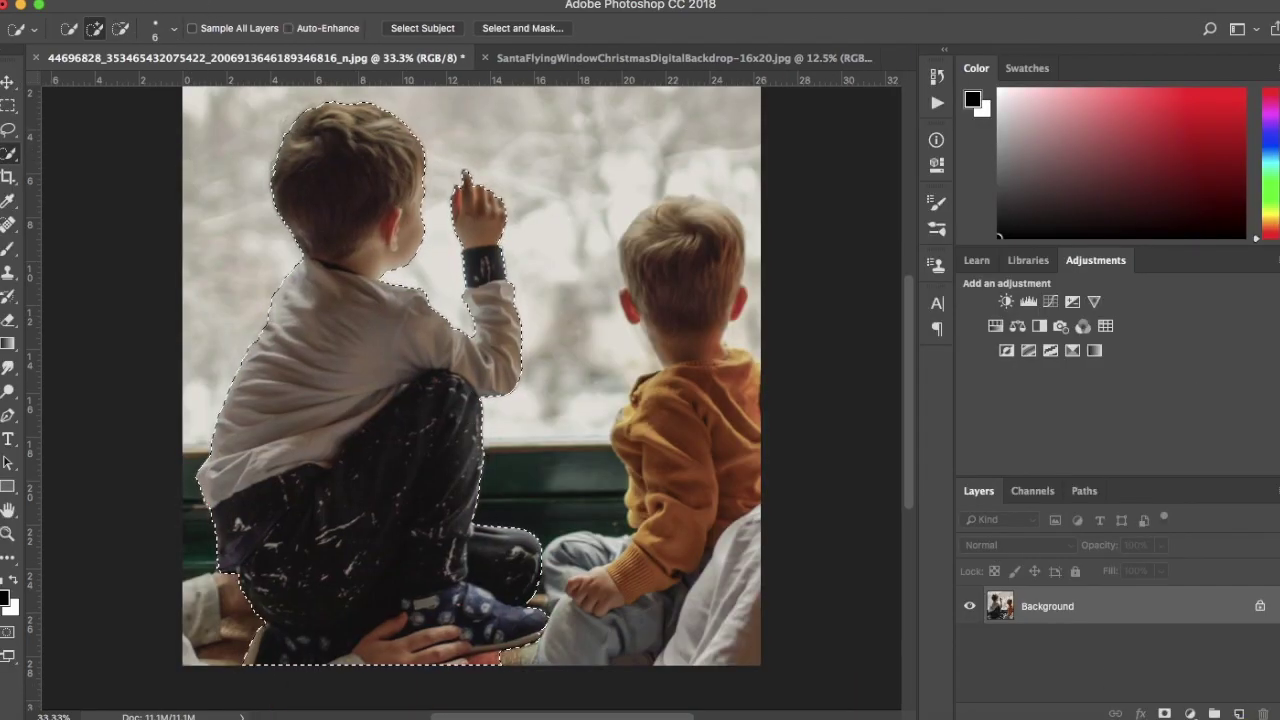
# Copy the selected boy and paste him into the SantaFlyingWindow document as Layer 1.
pyautogui.click(200, 0)
pyautogui.click(210, 113)
pyautogui.click(608, 58)
pyautogui.click(200, 0)
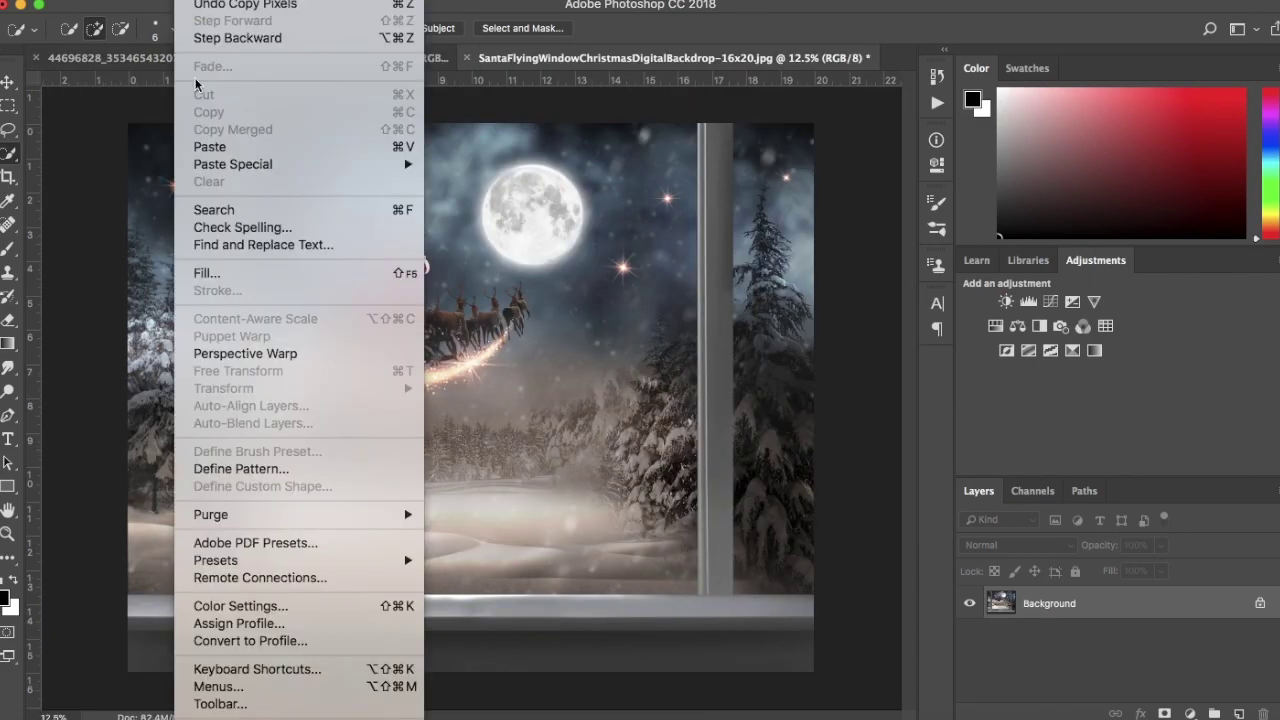
pyautogui.click(201, 146)
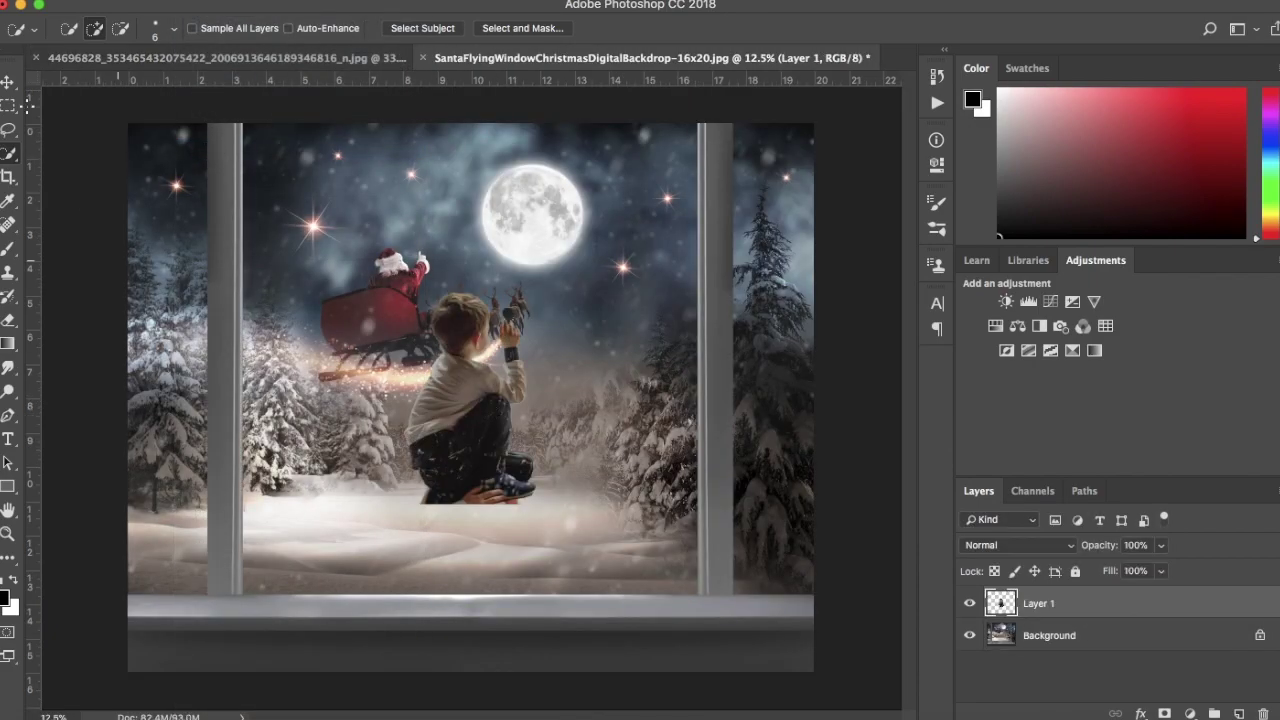
# Move Layer 1 down and right, below the sleigh.
pyautogui.click(8, 82)
pyautogui.moveTo(493, 415); pyautogui.dragTo(600, 502)
pyautogui.hotkey('ctrl', 't')
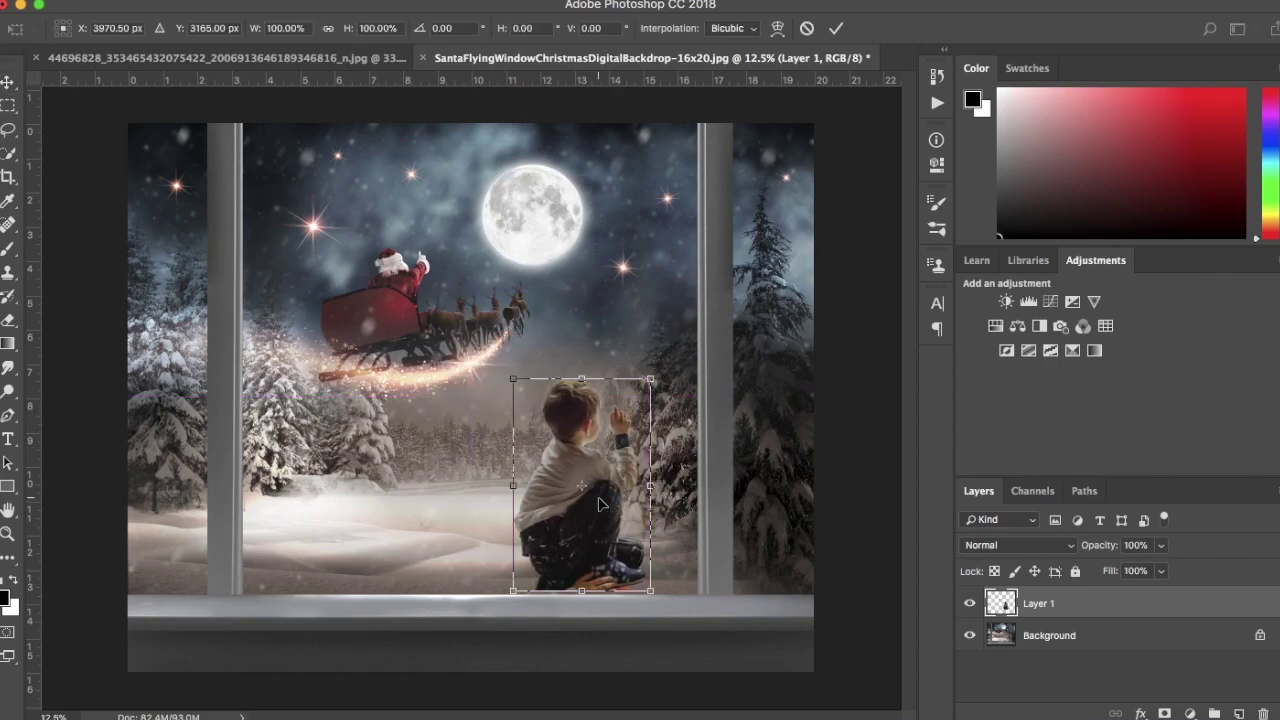
# Flip the boy horizontally, scale him to about 155%, and set him on the lower-right sill.
pyautogui.rightClick(600, 503)
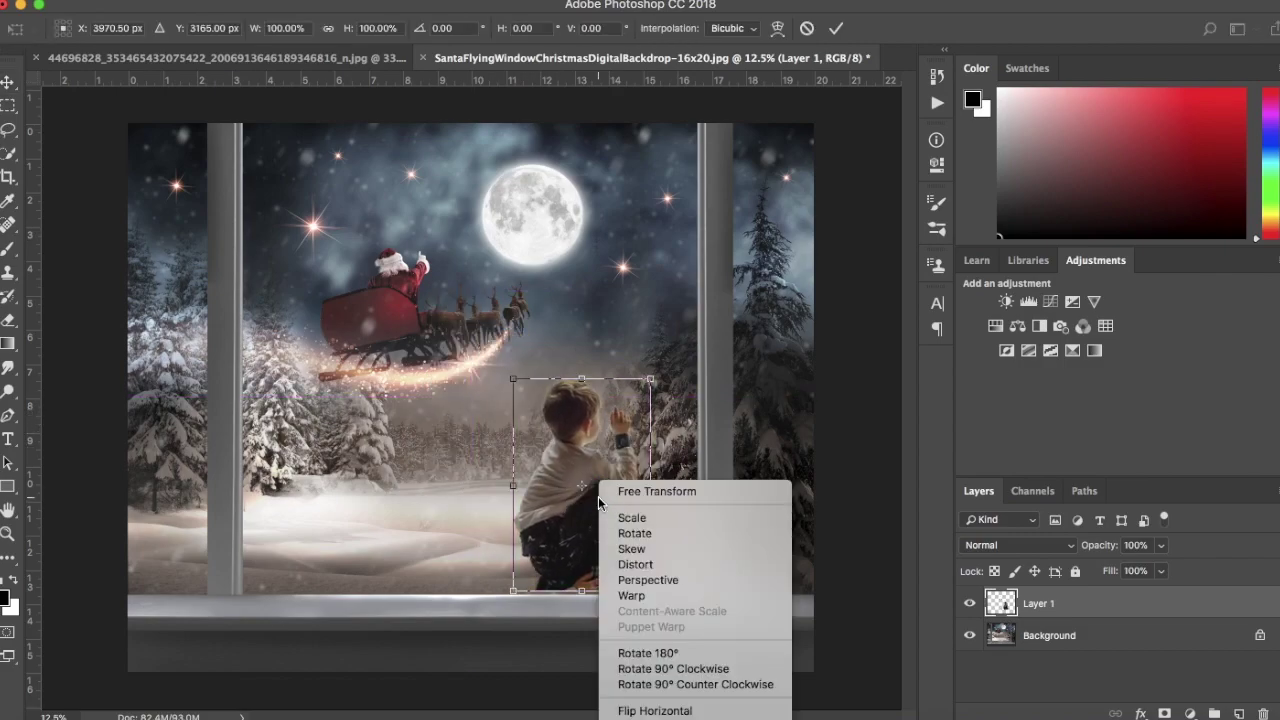
pyautogui.click(631, 711)
pyautogui.moveTo(511, 380); pyautogui.dragTo(437, 263)
pyautogui.moveTo(563, 376); pyautogui.dragTo(635, 553)
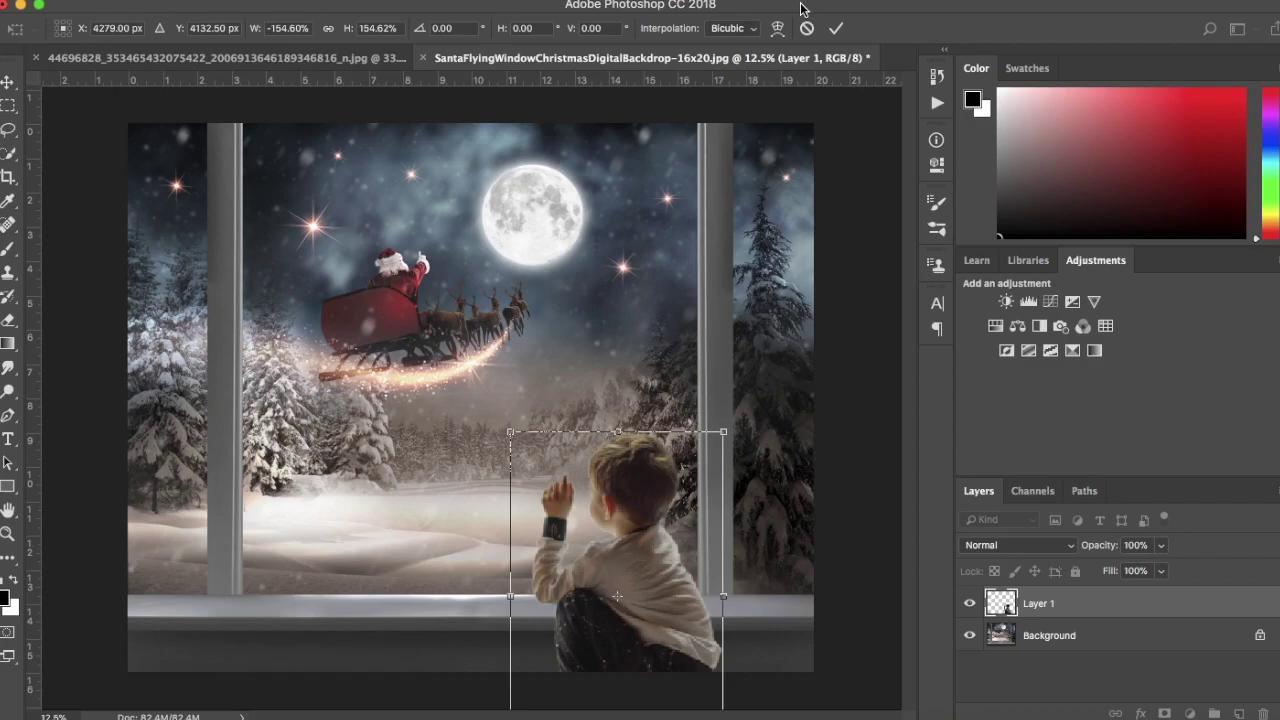
pyautogui.click(835, 29)
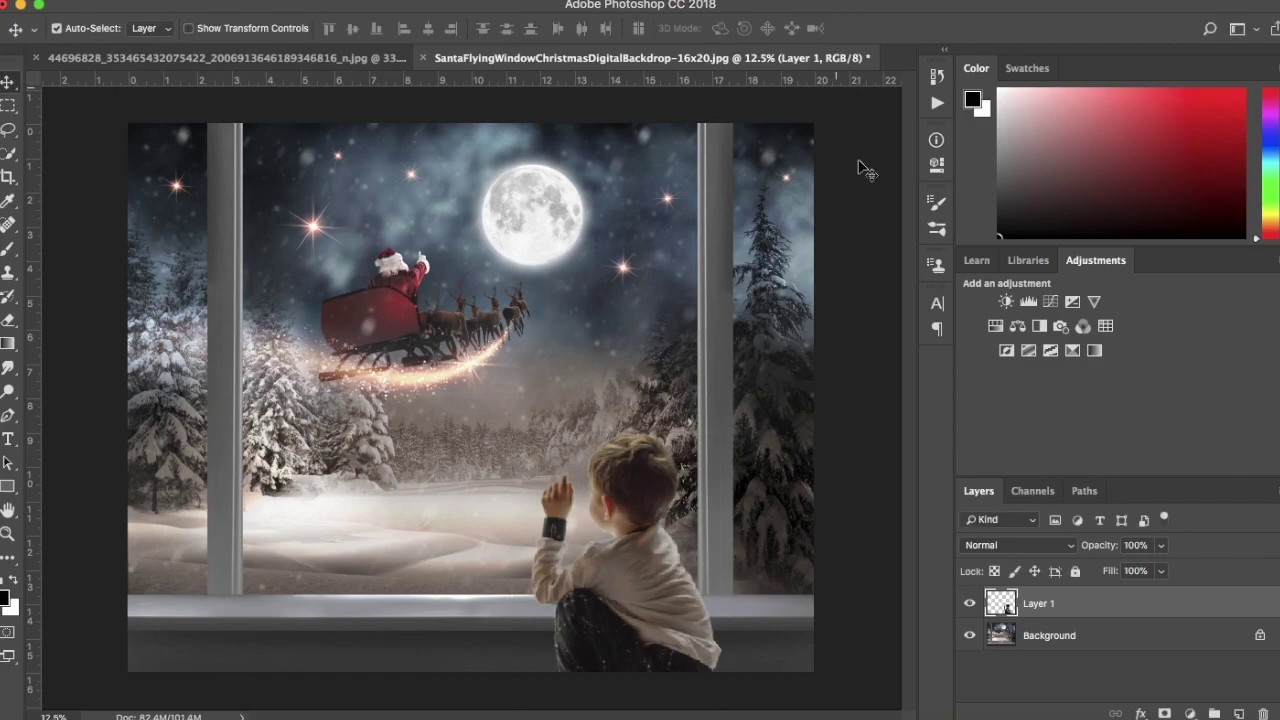
# Add a Brightness/Contrast adjustment at Contrast 100, clipped to the boy layer, and toggle it to compare.
pyautogui.click(1189, 713)
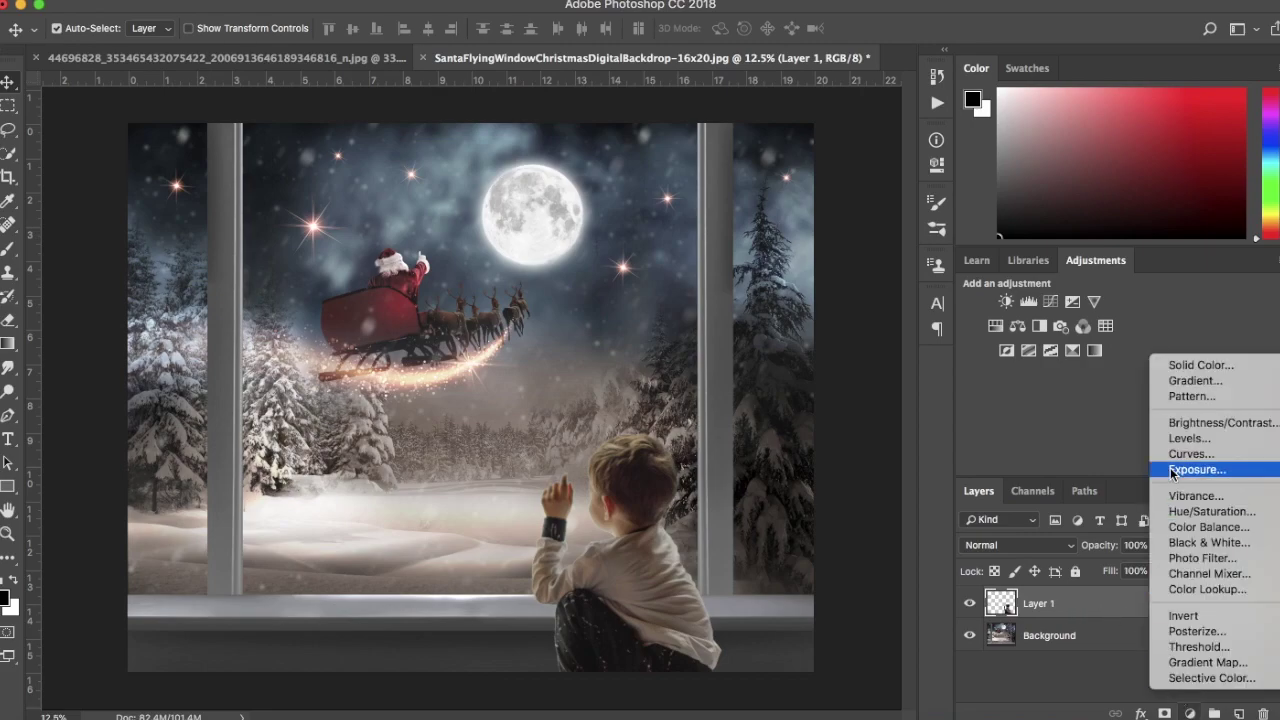
pyautogui.click(1182, 422)
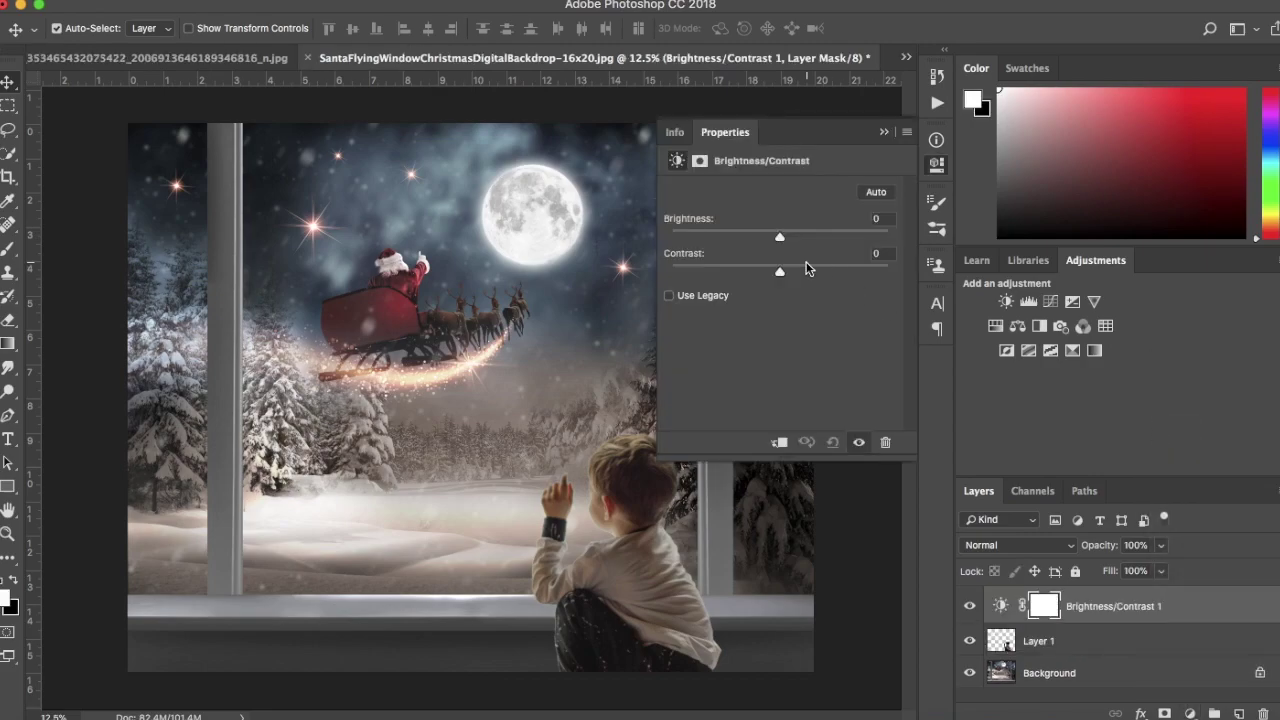
pyautogui.moveTo(781, 271); pyautogui.dragTo(889, 270)
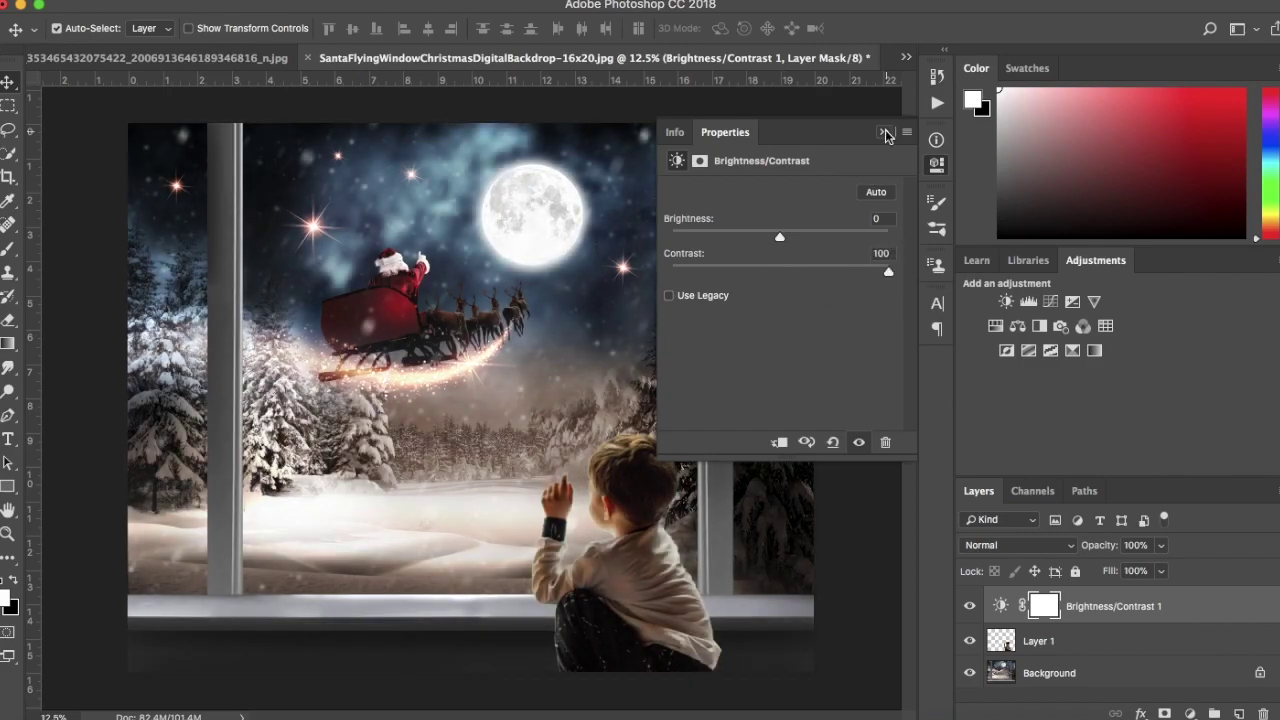
pyautogui.click(884, 133)
pyautogui.rightClick(1078, 614)
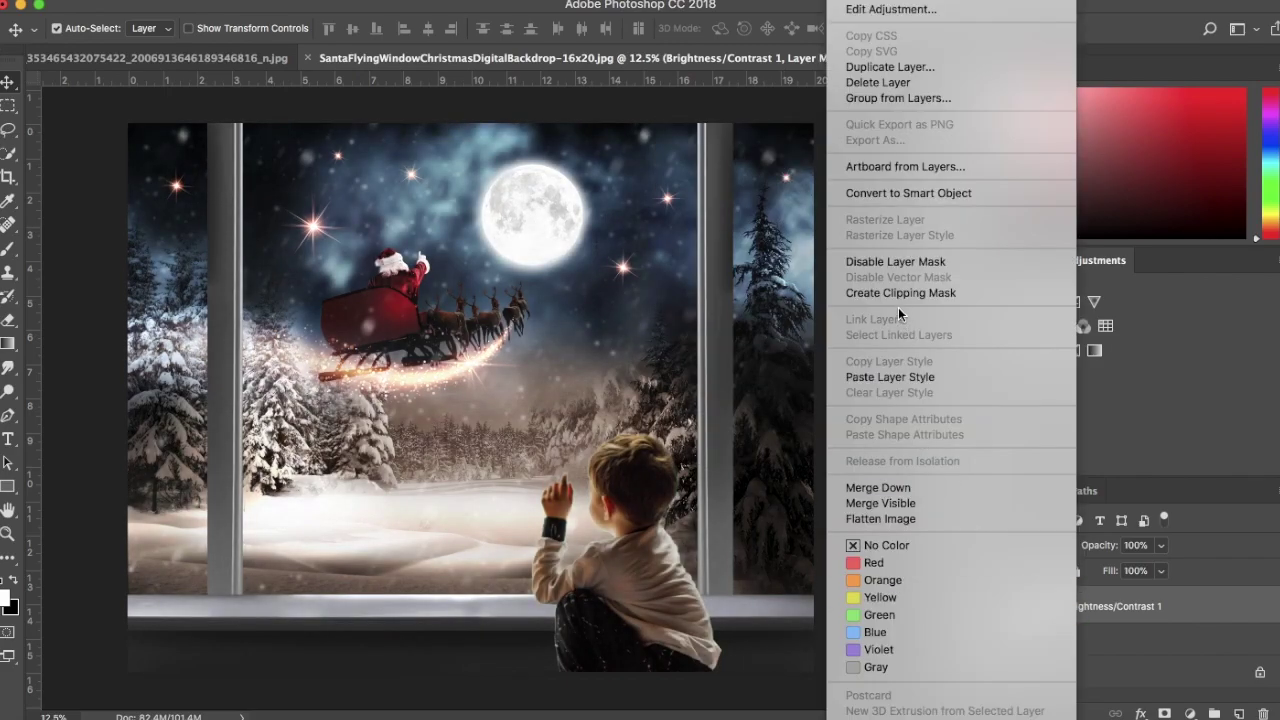
pyautogui.click(930, 292)
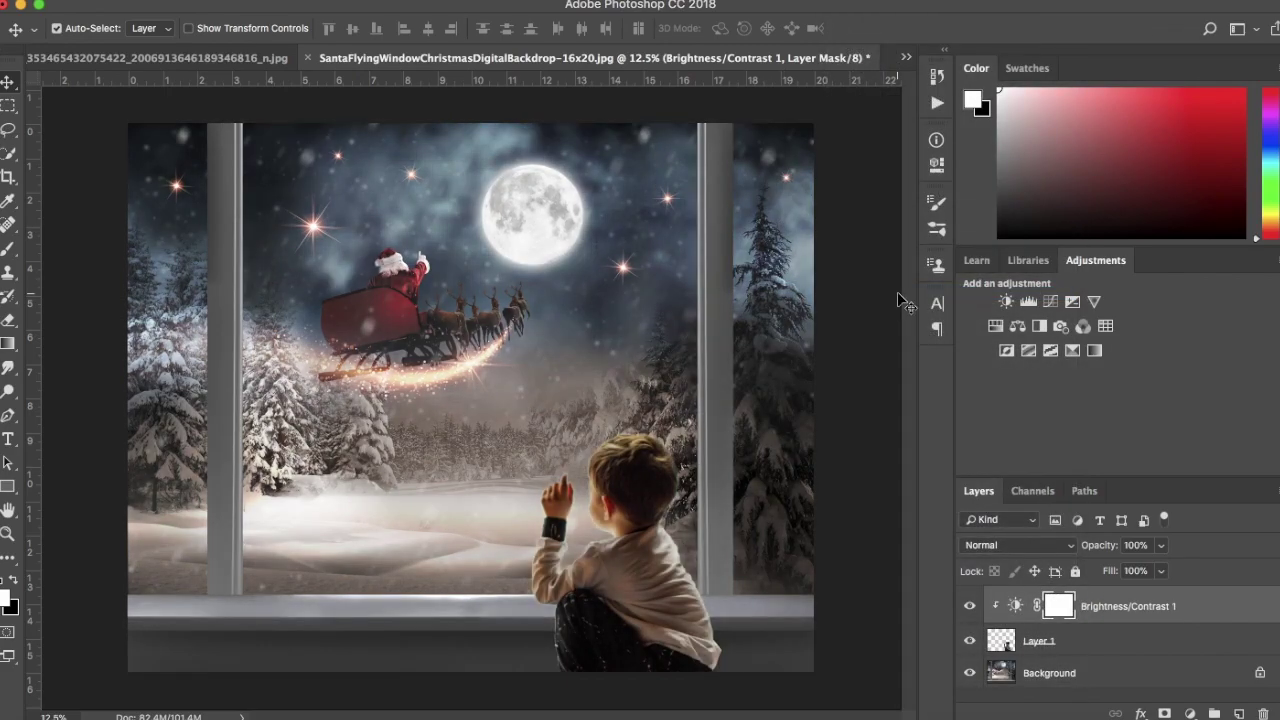
pyautogui.click(969, 606)
pyautogui.click(969, 606)
# Add a Color Balance layer with midtones Cyan/Red -7 and Yellow/Blue +7, clipped to the boy.
pyautogui.click(1017, 325)
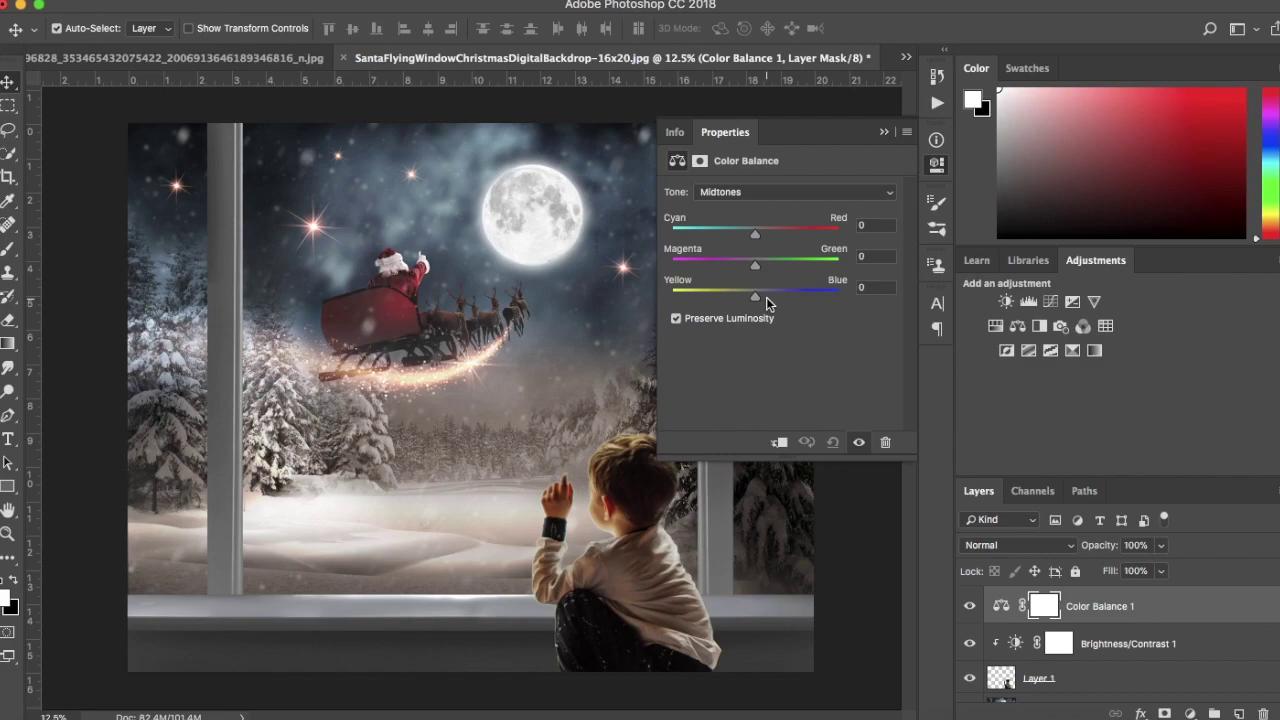
pyautogui.moveTo(757, 298)
pyautogui.mouseDown()
pyautogui.moveTo(785, 302)
pyautogui.moveTo(761, 304)
pyautogui.mouseUp()
pyautogui.moveTo(755, 238); pyautogui.dragTo(749, 237)
pyautogui.click(883, 134)
pyautogui.rightClick(1073, 604)
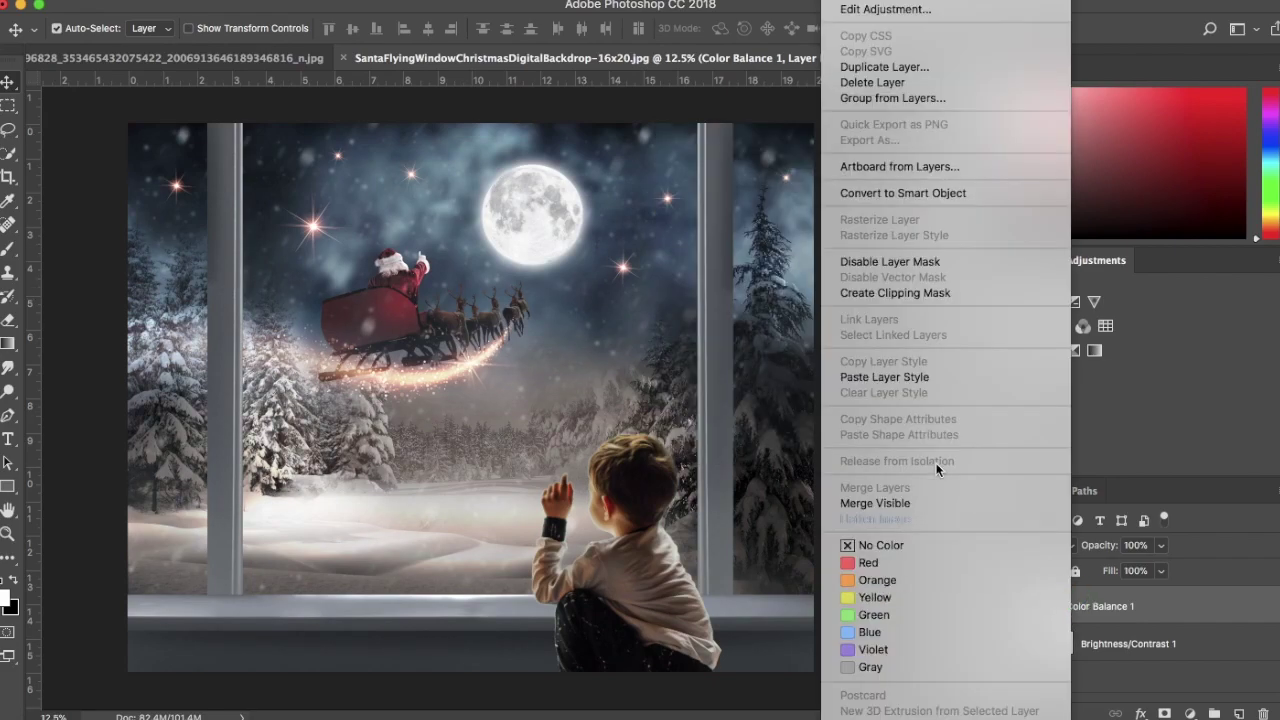
pyautogui.click(894, 290)
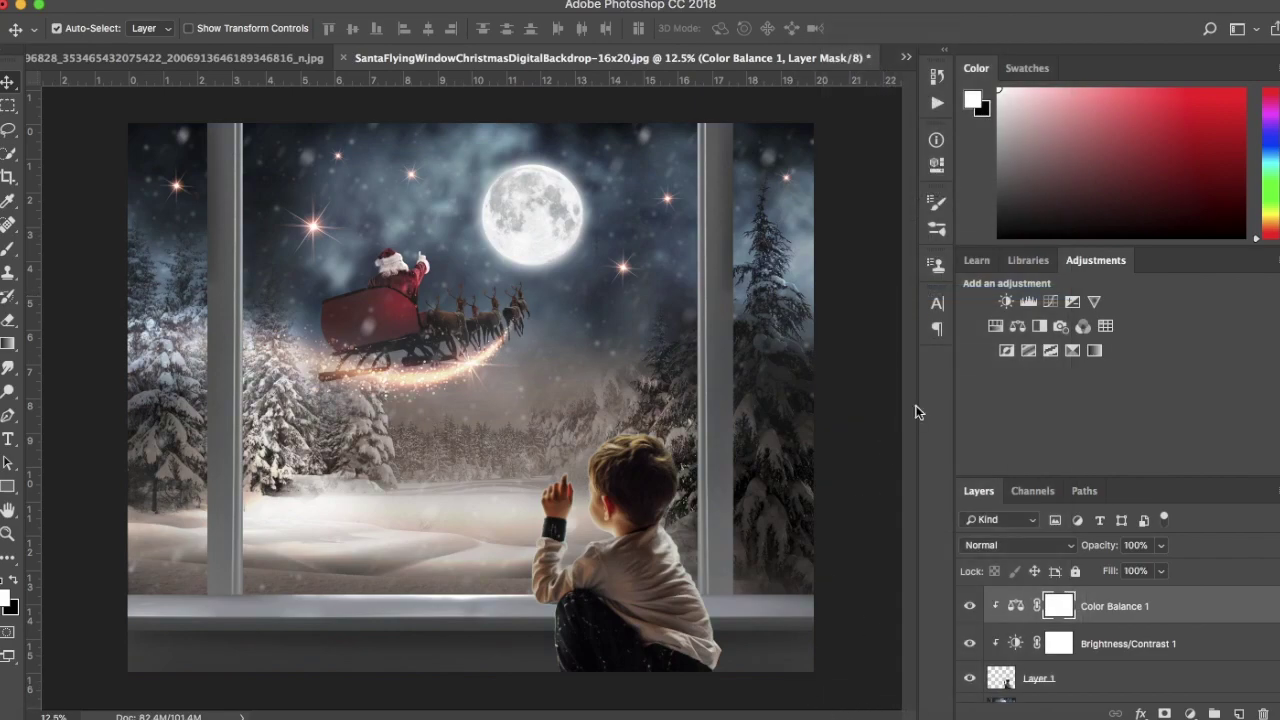
# Adjust the Color Balance midtones Magenta/Green to -2.
pyautogui.doubleClick(1016, 610)
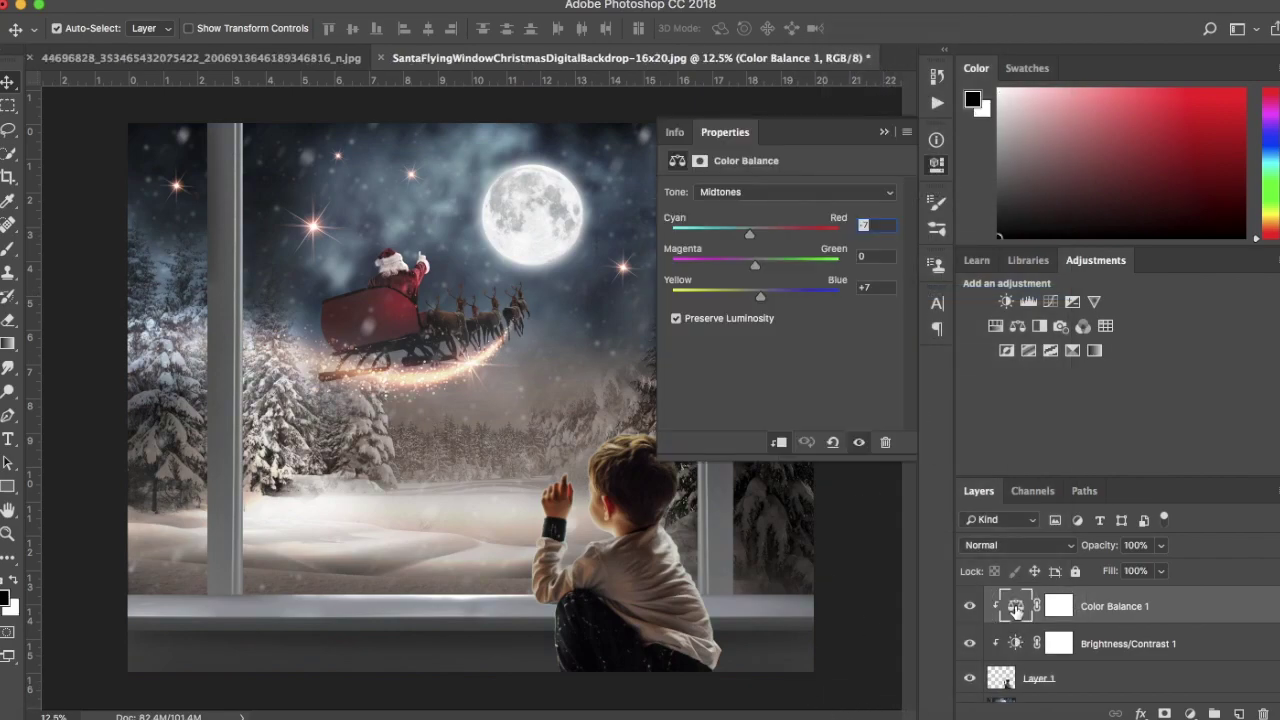
pyautogui.moveTo(756, 272); pyautogui.dragTo(754, 274)
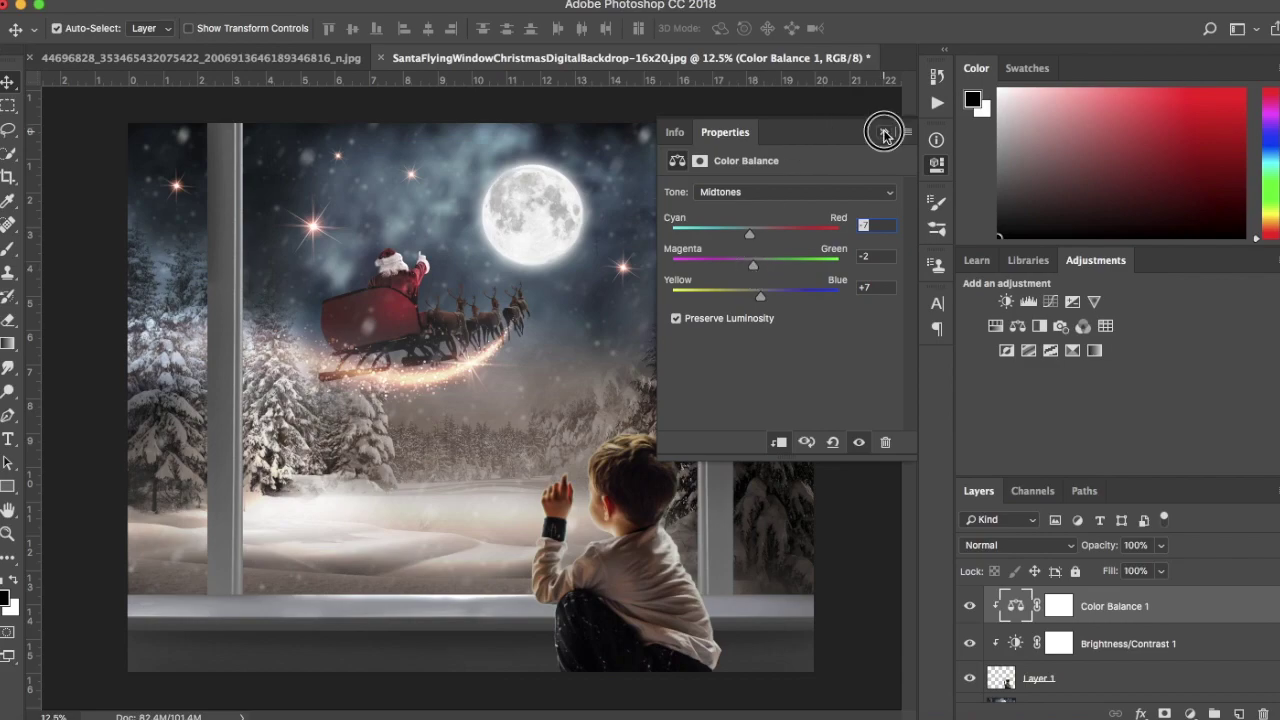
pyautogui.click(884, 132)
# Burn the shadows on the boy's sweater in Layer 1 at 10% exposure with a 500 brush.
pyautogui.click(1000, 680)
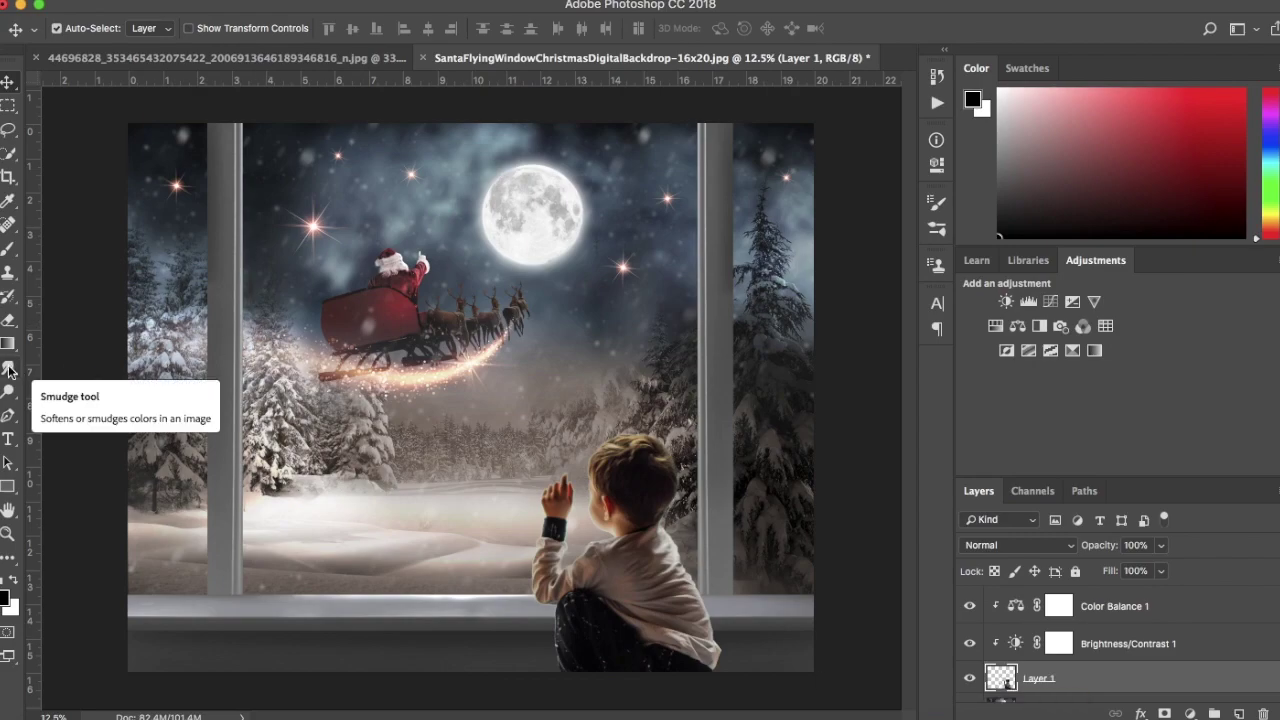
pyautogui.moveTo(7, 398); pyautogui.dragTo(61, 406)
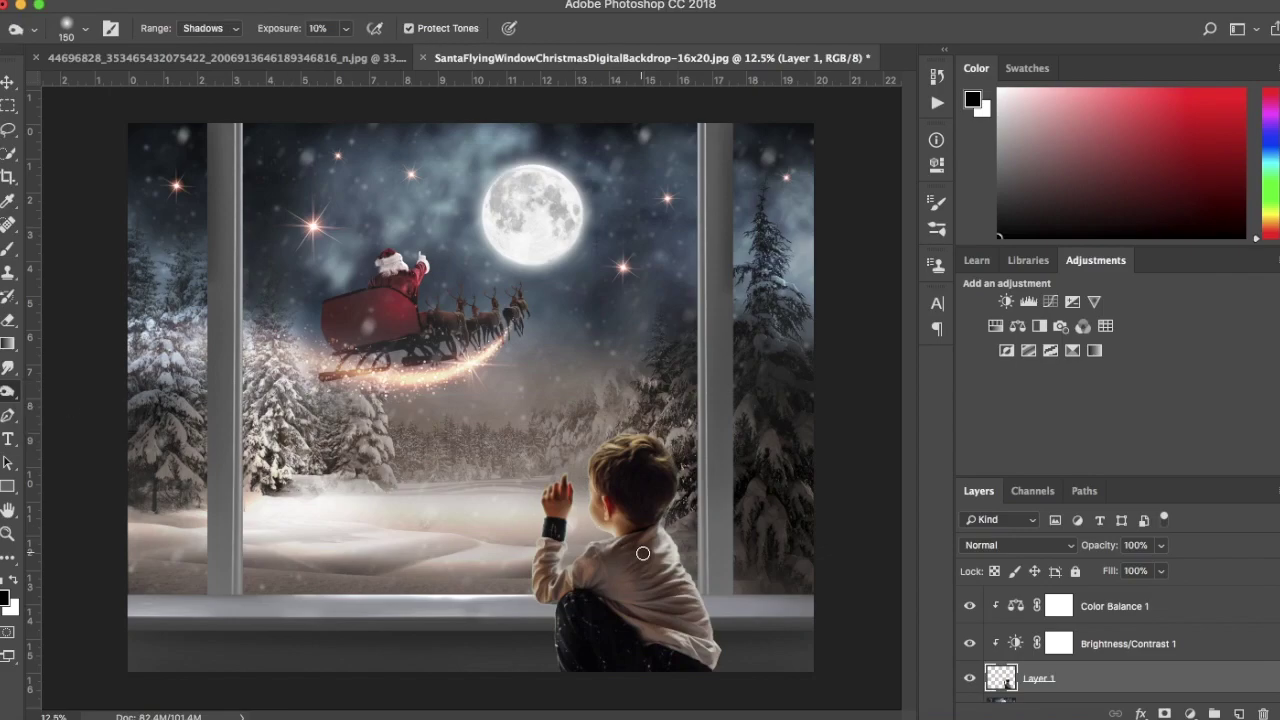
pyautogui.press(']')
pyautogui.press(']')
pyautogui.press(']')
pyautogui.press(']')
pyautogui.press(']')
pyautogui.moveTo(606, 603); pyautogui.dragTo(637, 566)
pyautogui.moveTo(639, 560)
pyautogui.mouseDown()
pyautogui.moveTo(651, 537)
pyautogui.moveTo(677, 643)
pyautogui.moveTo(639, 573)
pyautogui.moveTo(651, 651)
pyautogui.moveTo(634, 466)
pyautogui.moveTo(654, 601)
pyautogui.moveTo(623, 611)
pyautogui.moveTo(643, 654)
pyautogui.moveTo(663, 657)
pyautogui.moveTo(606, 611)
pyautogui.moveTo(677, 646)
pyautogui.moveTo(641, 572)
pyautogui.mouseUp()
pyautogui.press('[')
pyautogui.press('[')
pyautogui.press('[')
pyautogui.press('[')
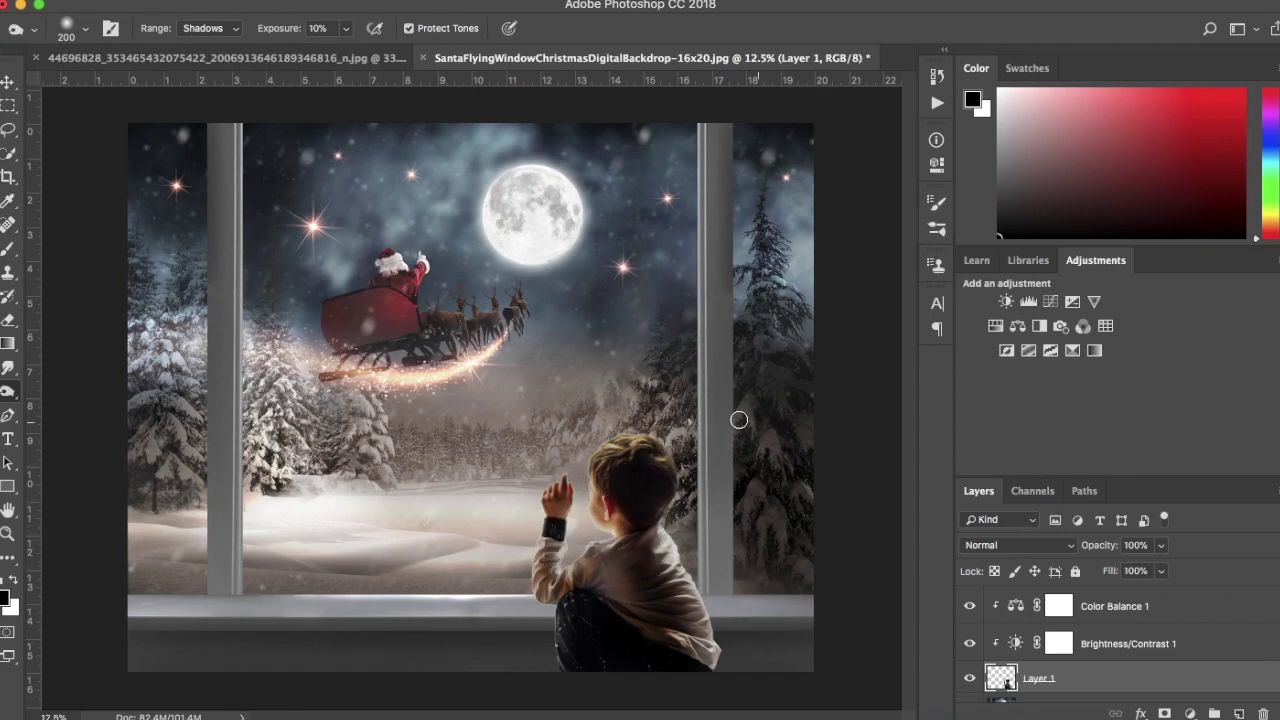
# Dodge the highlights on the boy's raised hand at 16% exposure with an 80 brush.
pyautogui.rightClick(19, 399)
pyautogui.click(78, 387)
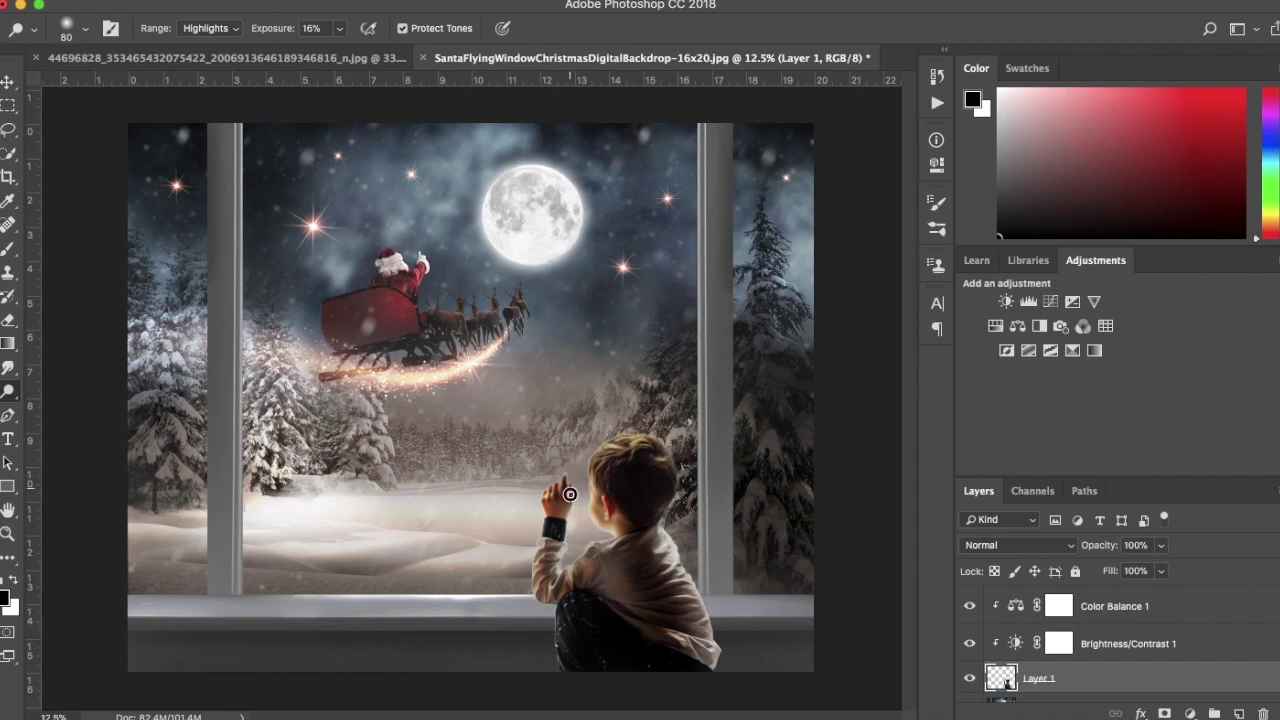
pyautogui.moveTo(569, 500); pyautogui.dragTo(567, 512)
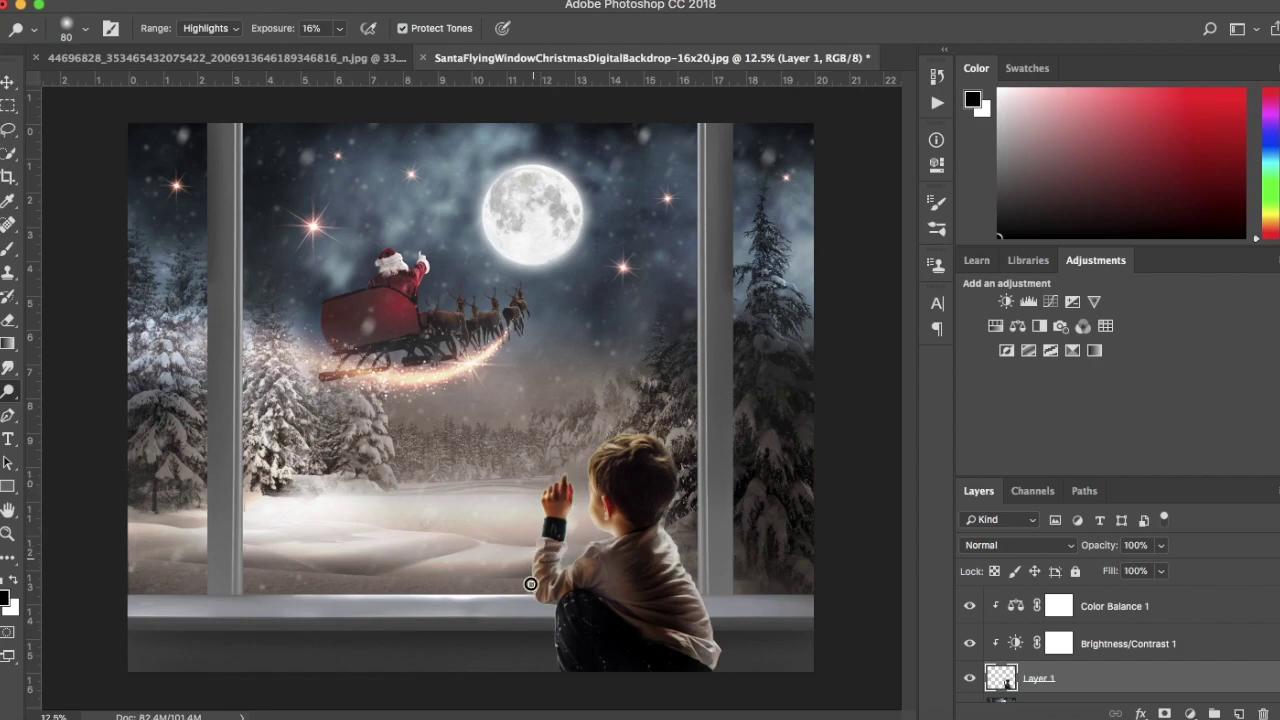